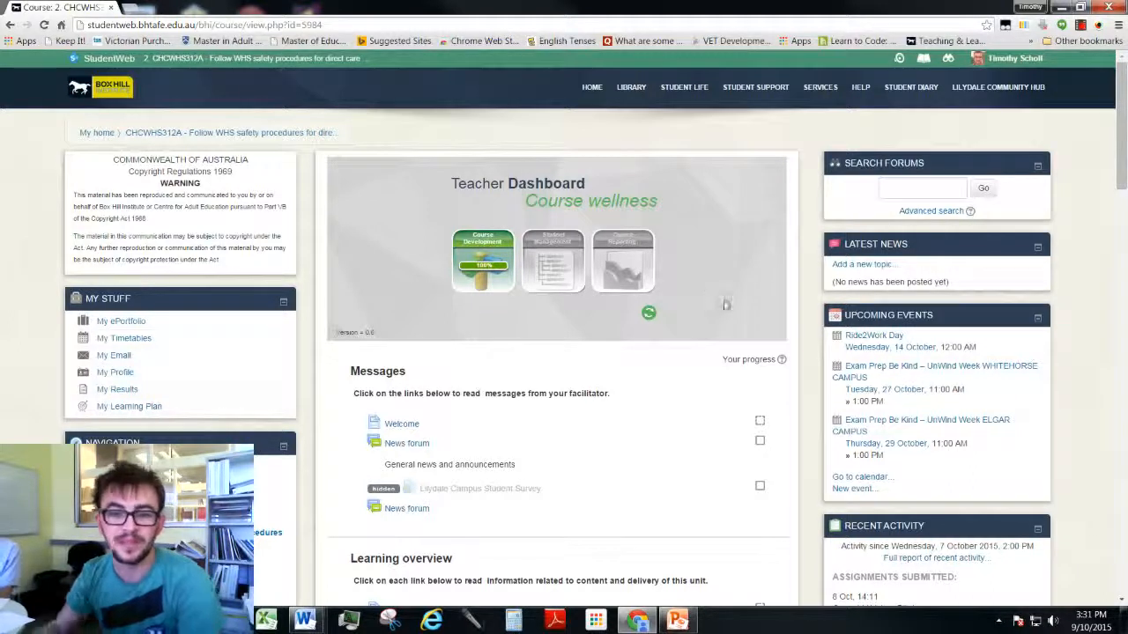
Scroll down to Unit assessments and download the AT1:312 Written #1 Word document
scroll(725, 304, down, 3)
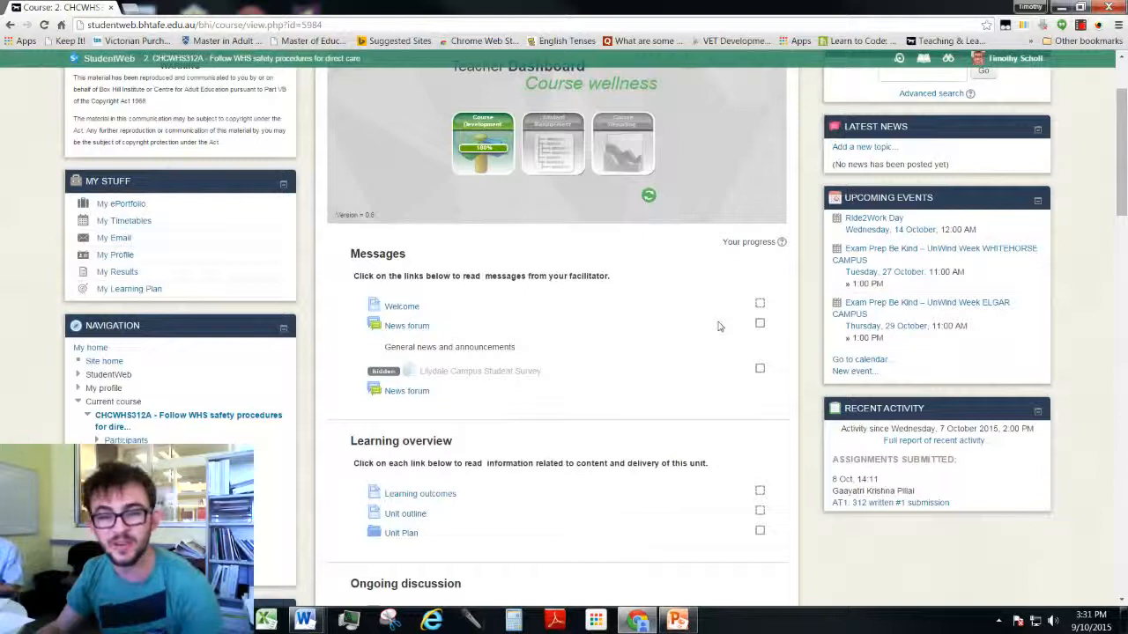
scroll(718, 327, down, 1)
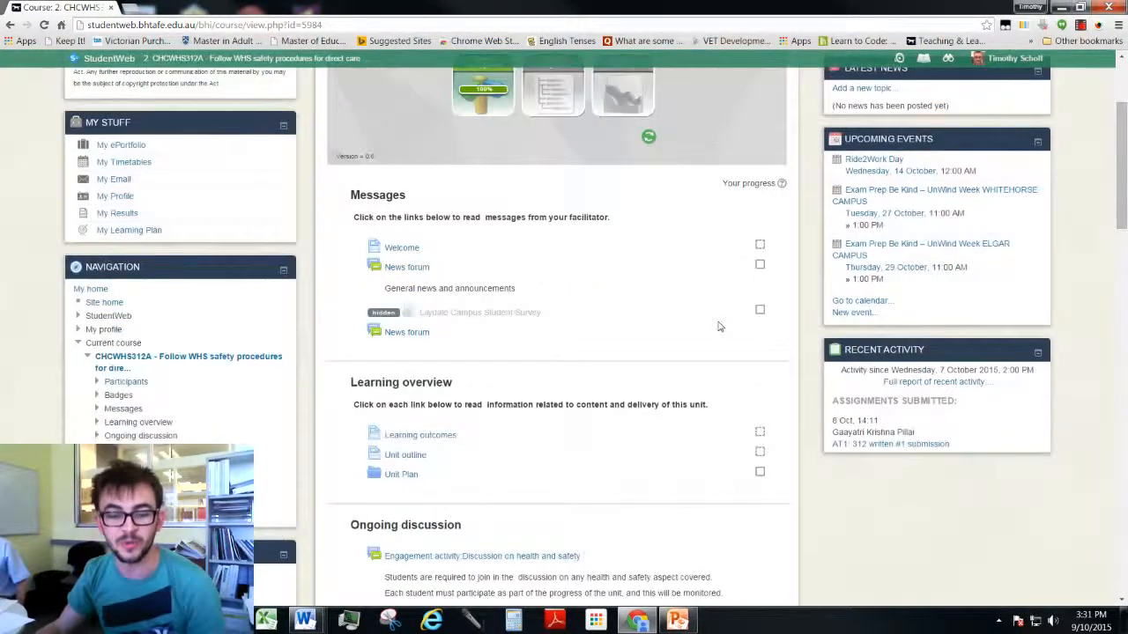
scroll(655, 247, down, 2)
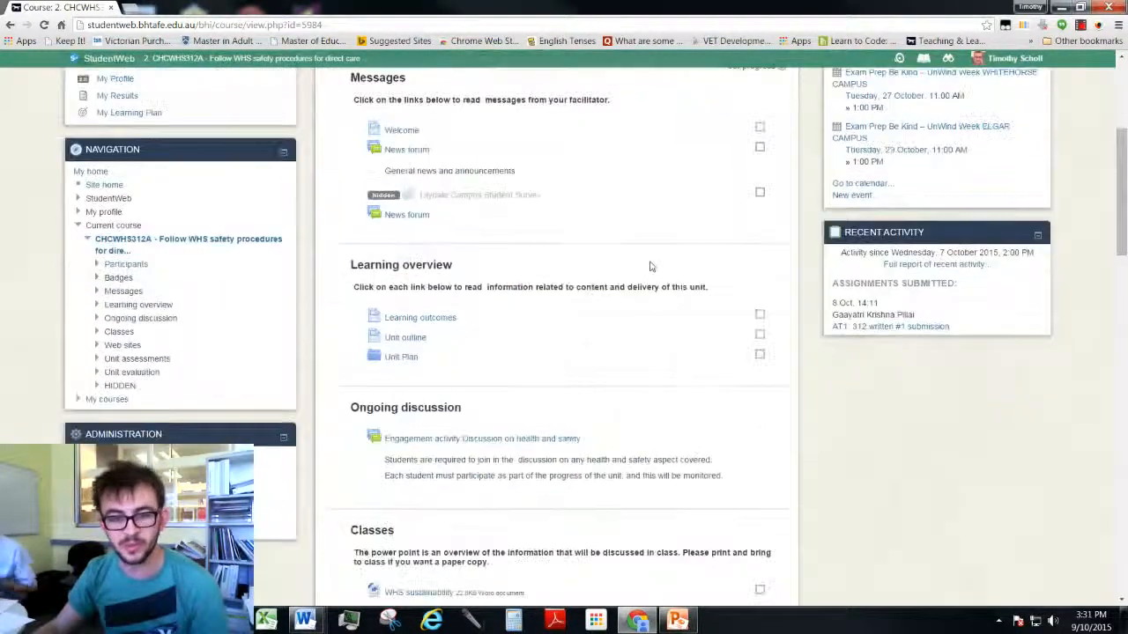
scroll(651, 266, down, 8)
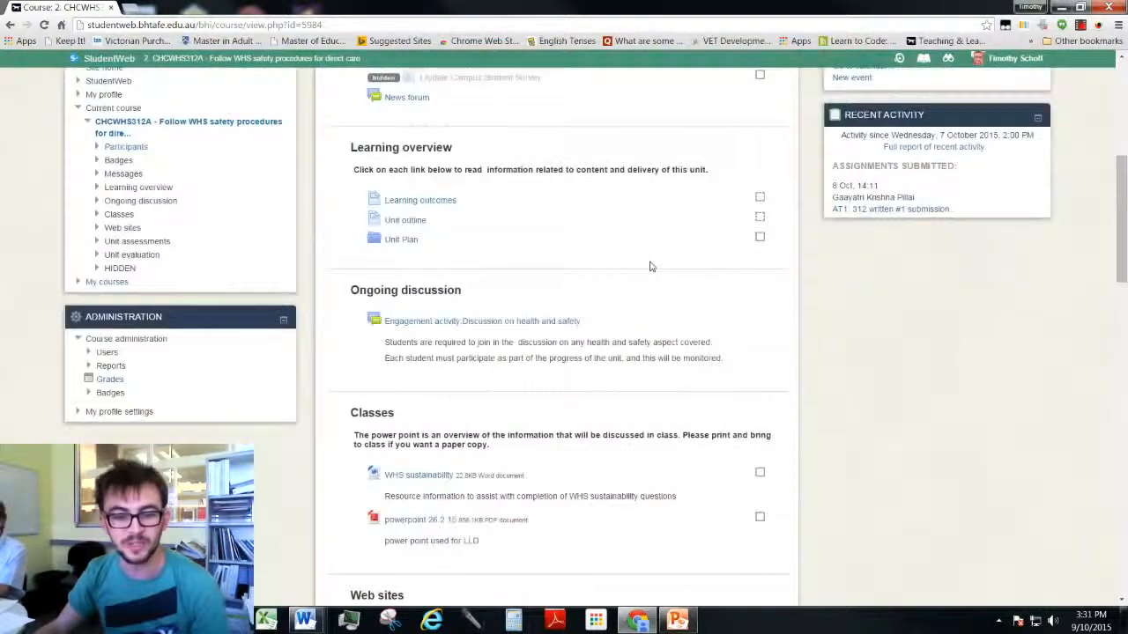
scroll(651, 266, down, 4)
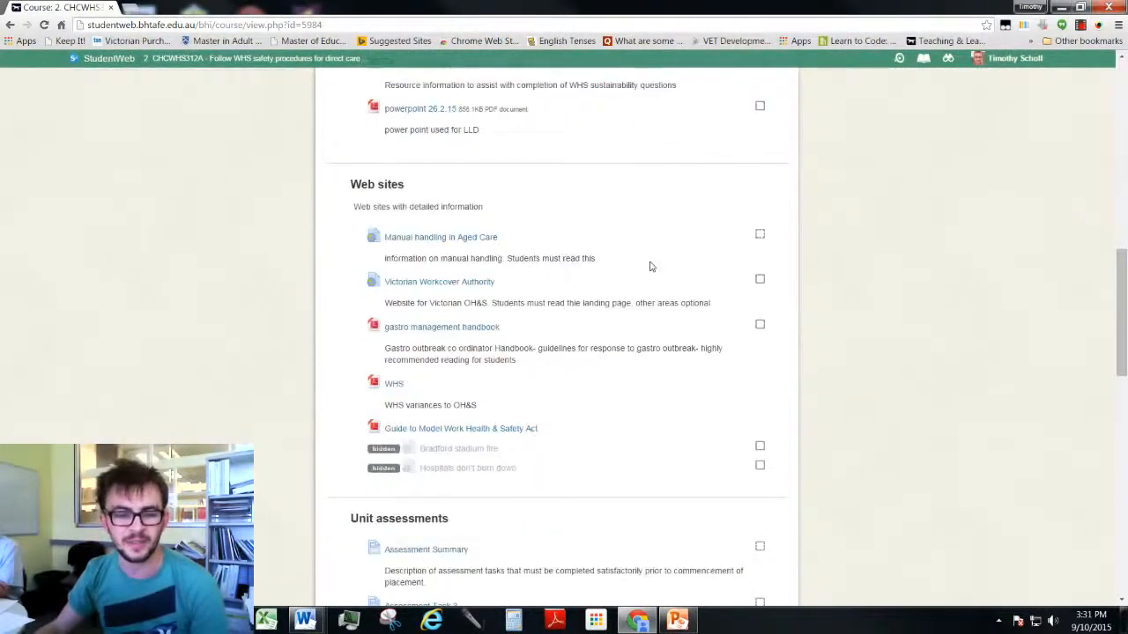
scroll(651, 266, down, 3)
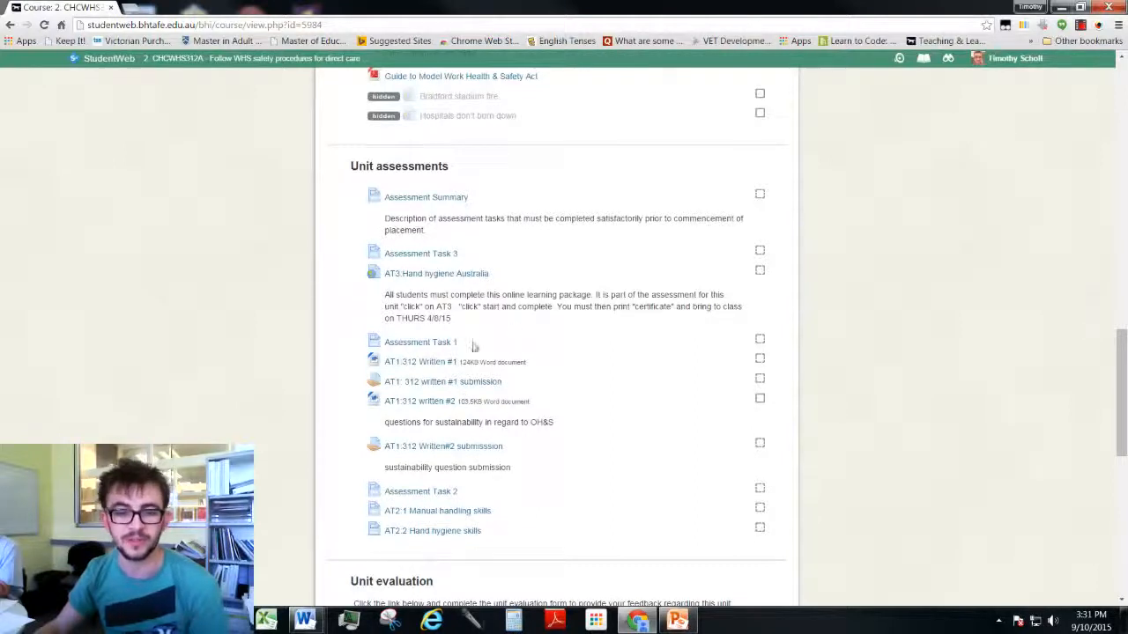
click(409, 363)
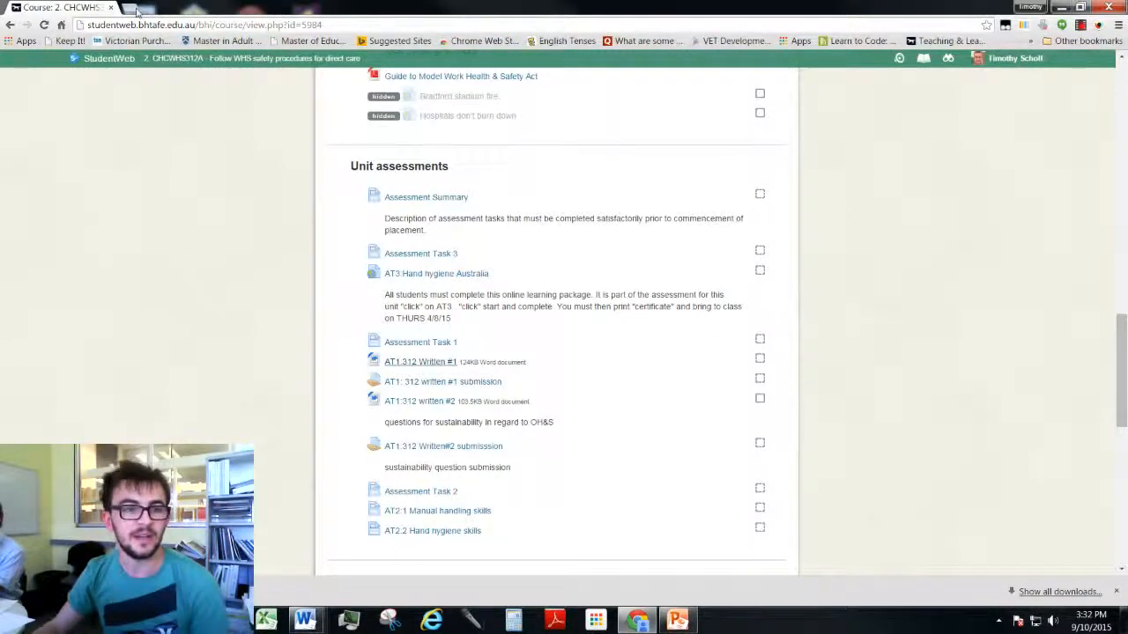
click(597, 622)
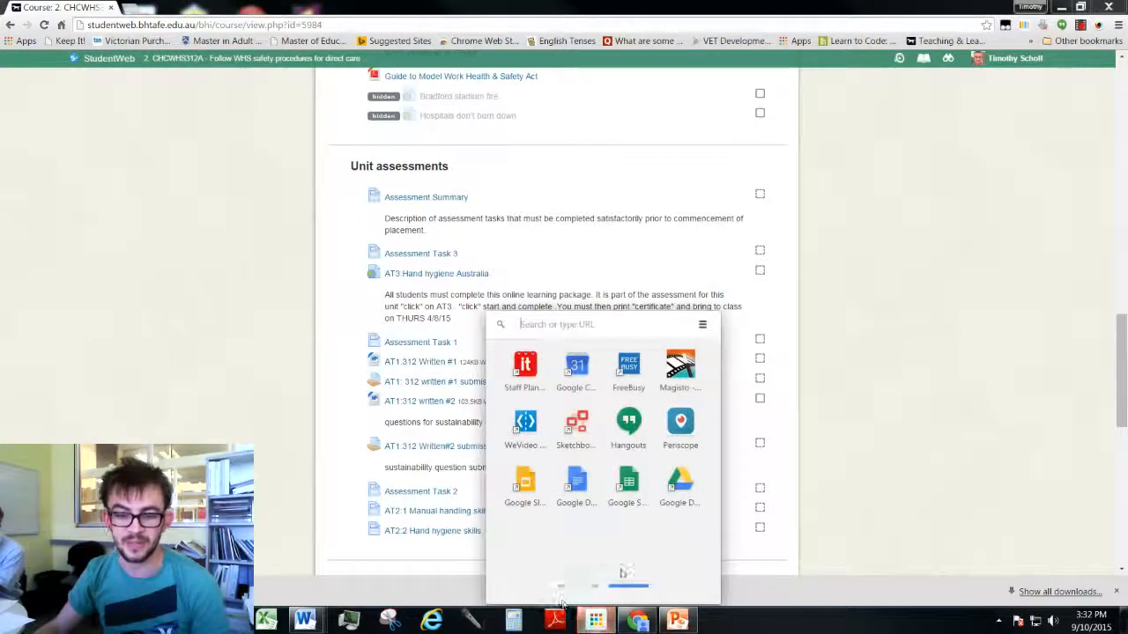
Upload AT1 312 #1 Written (1) from Downloads into a blank Google Doc and open it, with Word's copy alongside
click(567, 483)
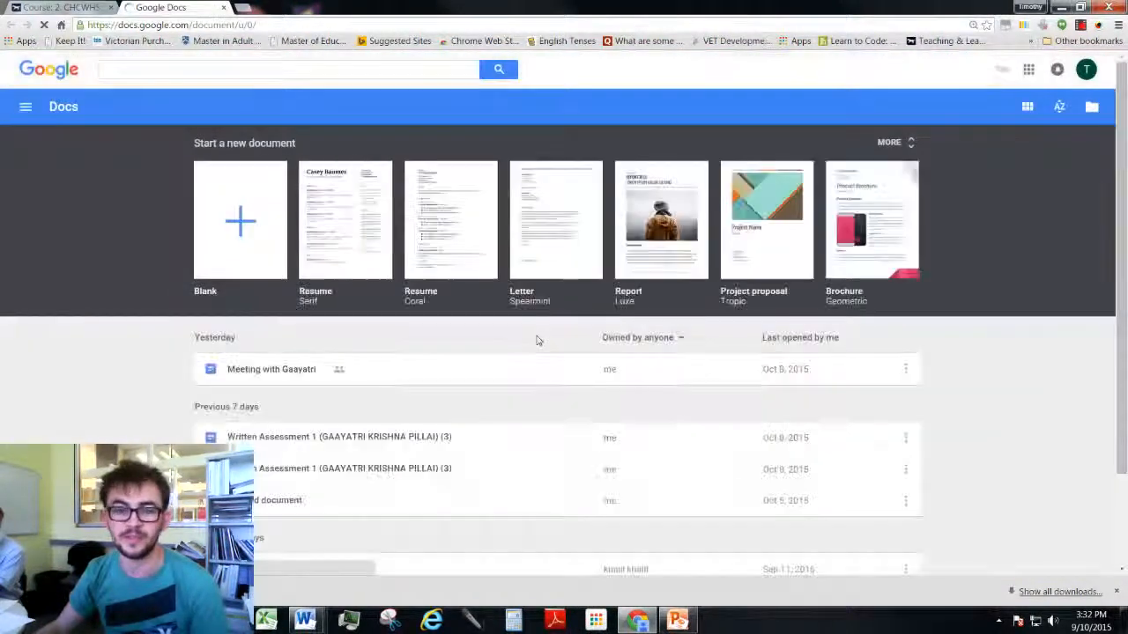
click(234, 241)
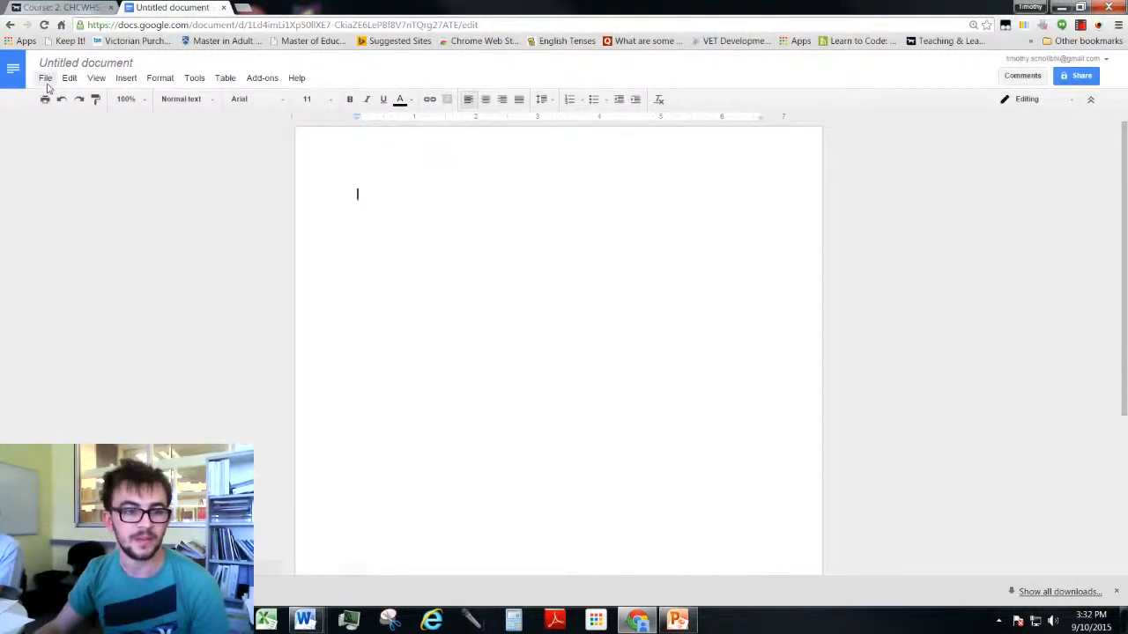
click(47, 81)
click(71, 143)
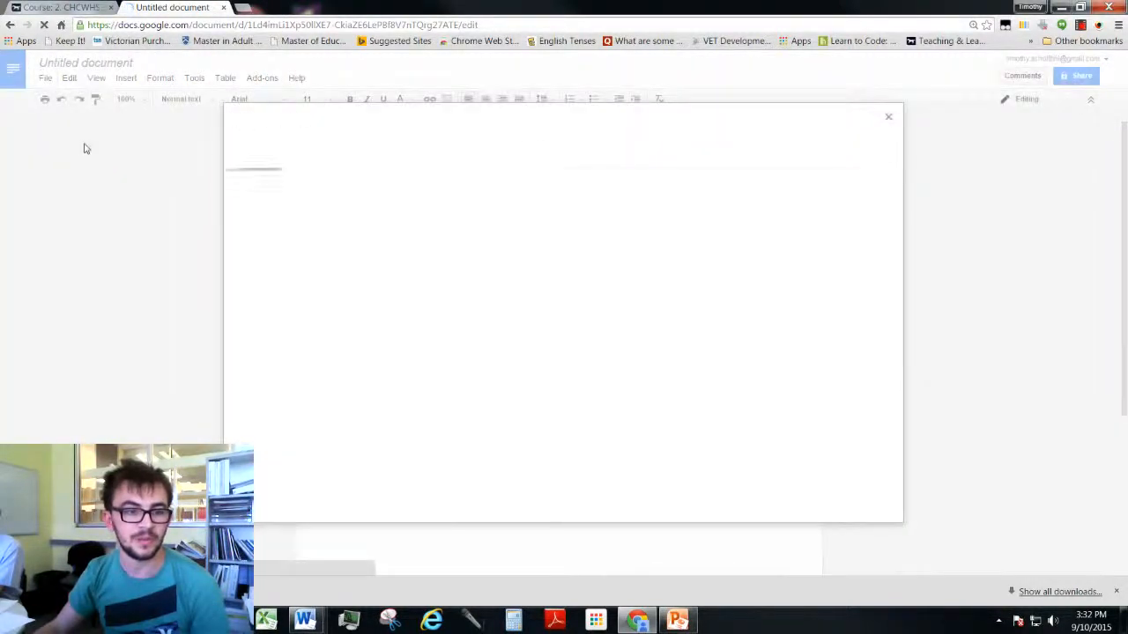
click(533, 155)
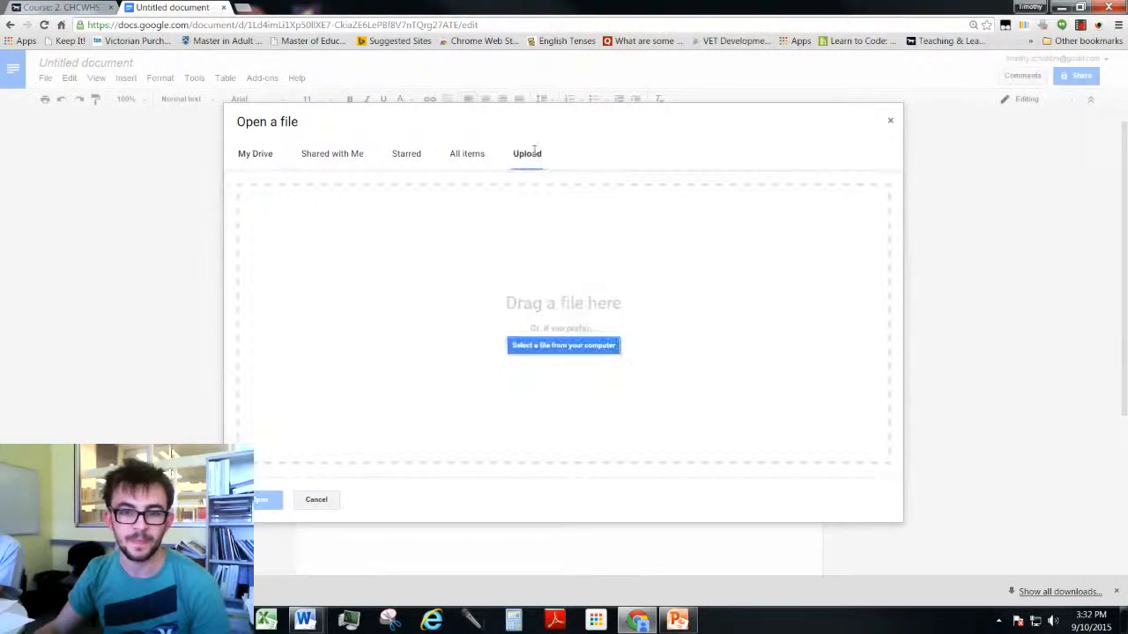
click(563, 345)
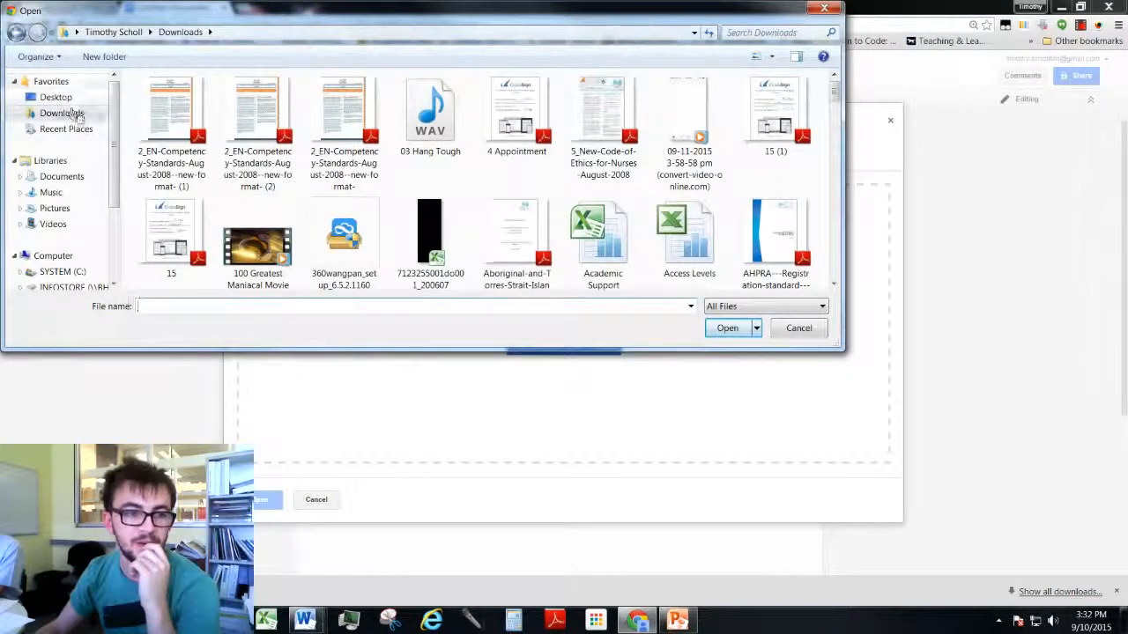
scroll(75, 113, down, 1)
drag(835, 95, 831, 130)
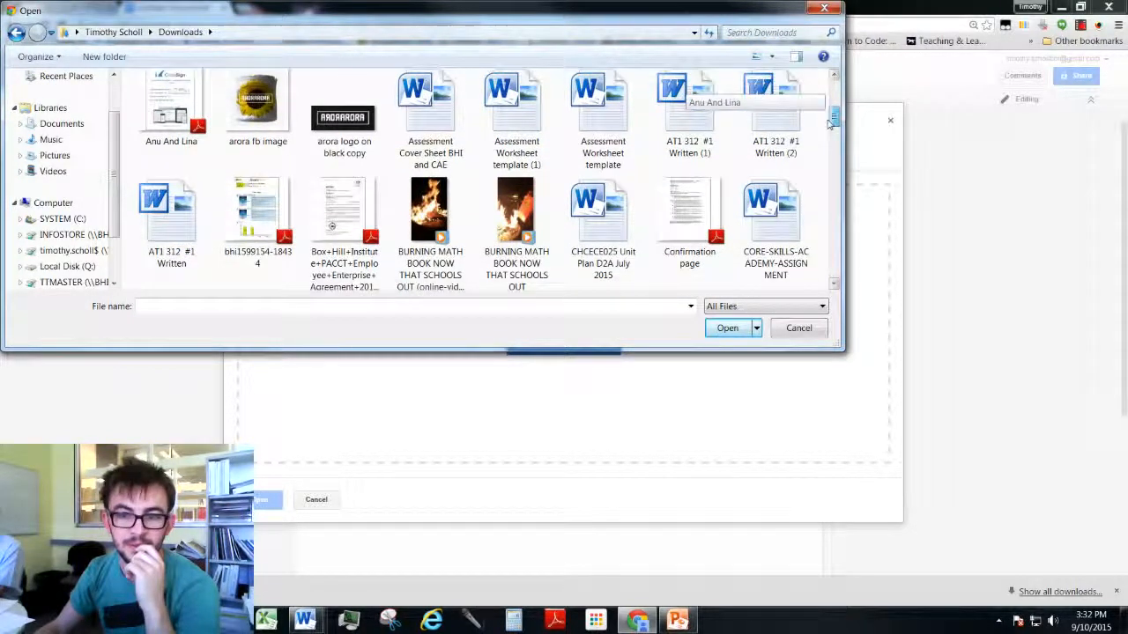
click(699, 133)
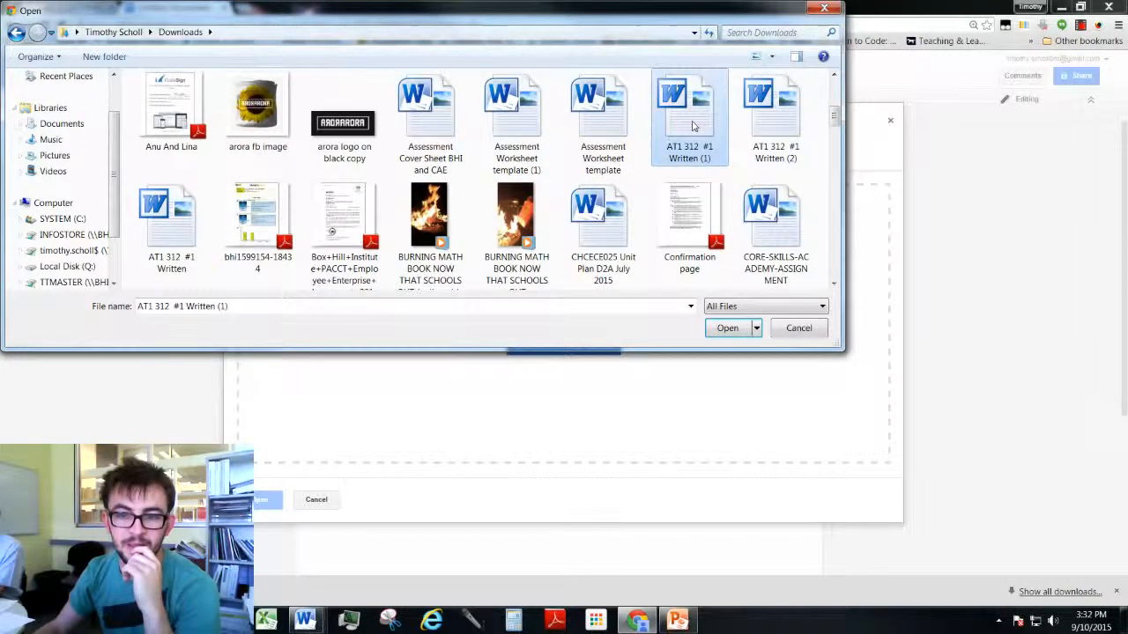
double_click(697, 130)
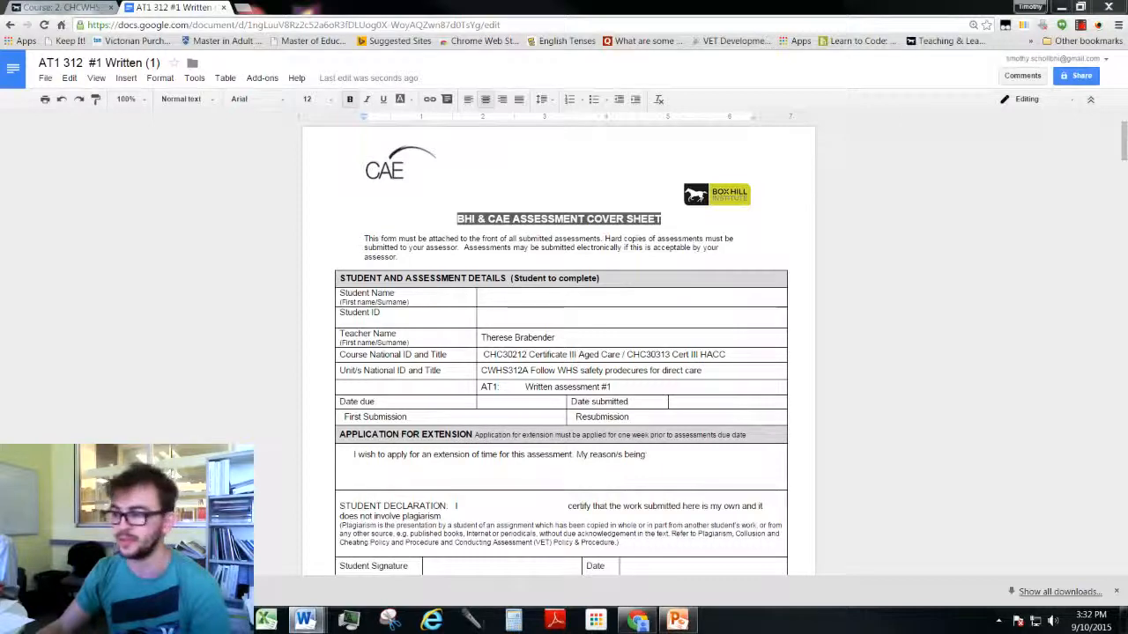
drag(1127, 18, 268, 16)
Compare Word's original AT1 312 #1 Written (2) pages with the converted Google Docs copy
click(346, 31)
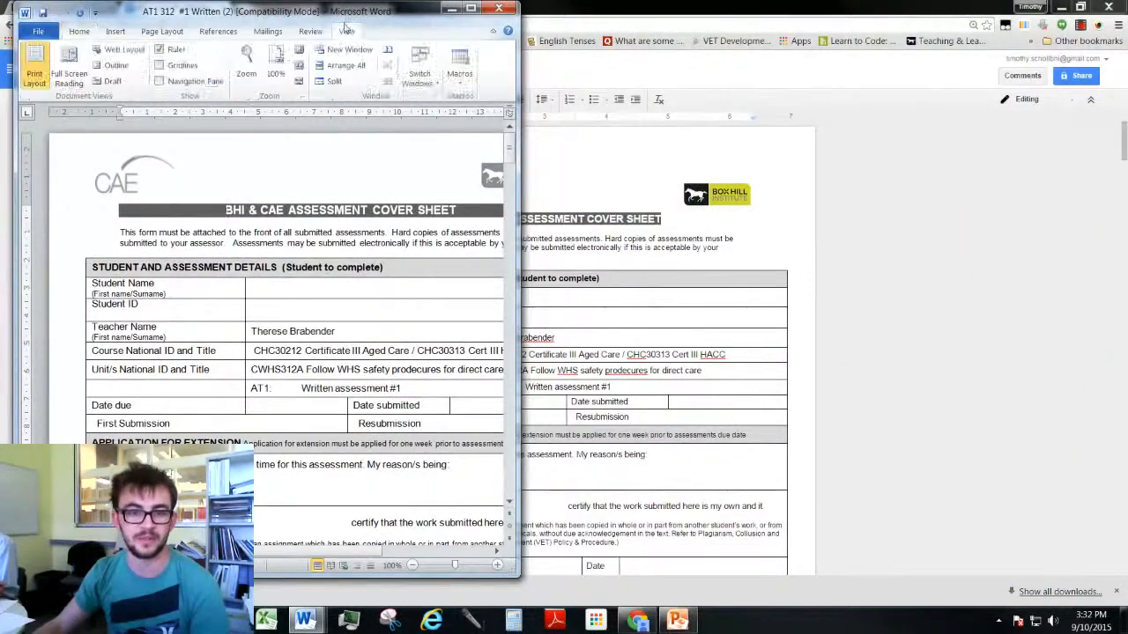
drag(298, 19, 283, 20)
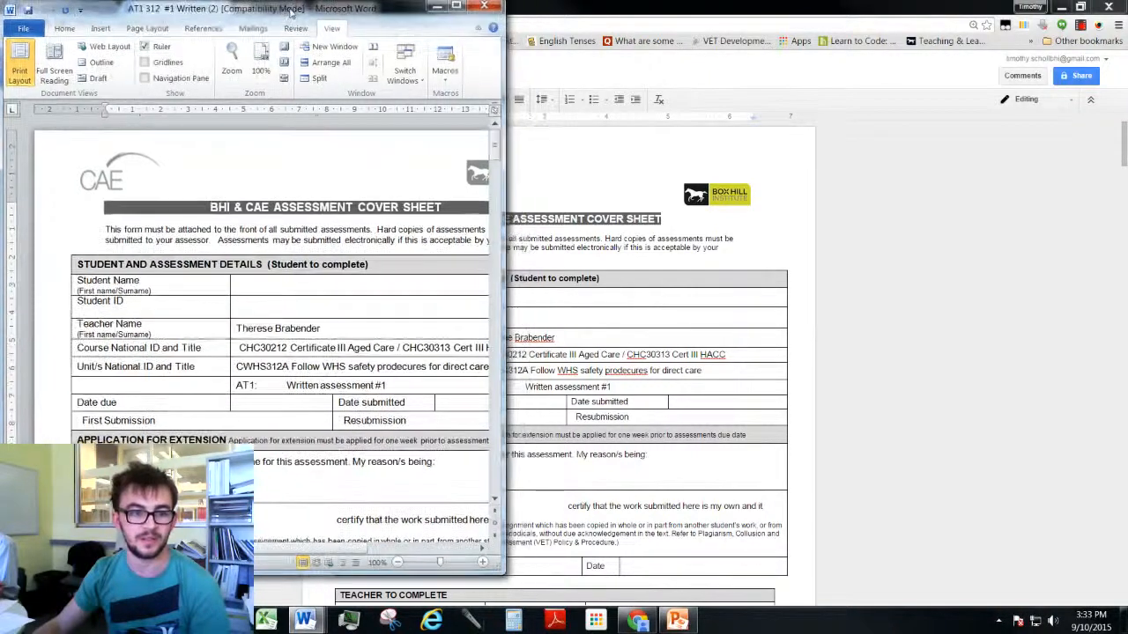
drag(287, 553, 341, 551)
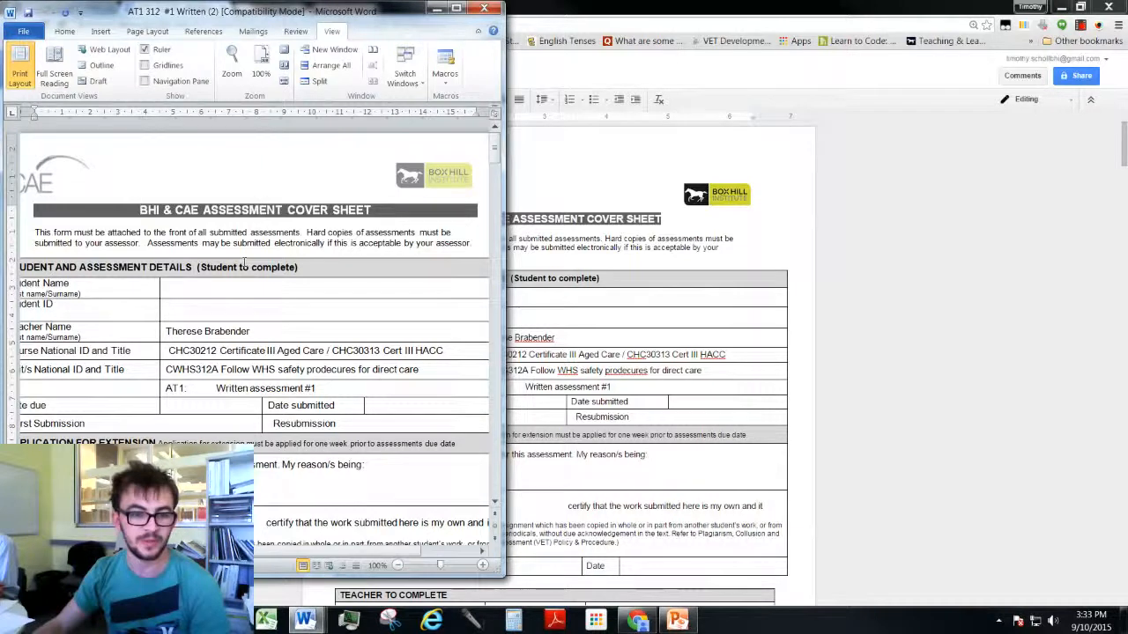
drag(345, 552, 326, 551)
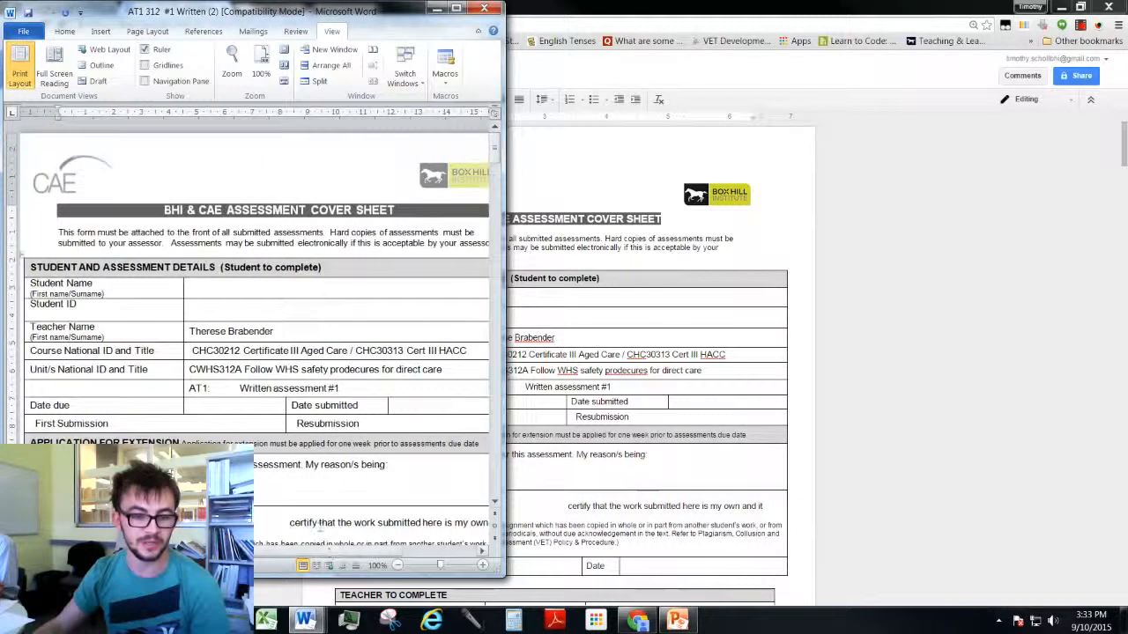
scroll(339, 415, down, 7)
scroll(338, 329, down, 3)
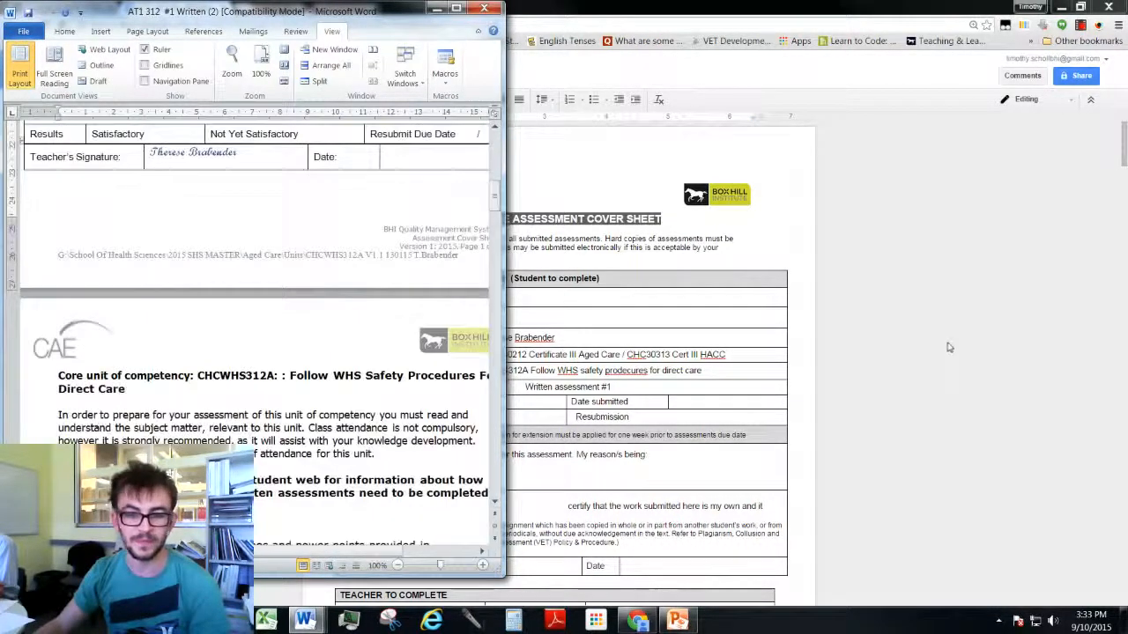
click(947, 345)
scroll(706, 334, down, 4)
scroll(706, 334, down, 7)
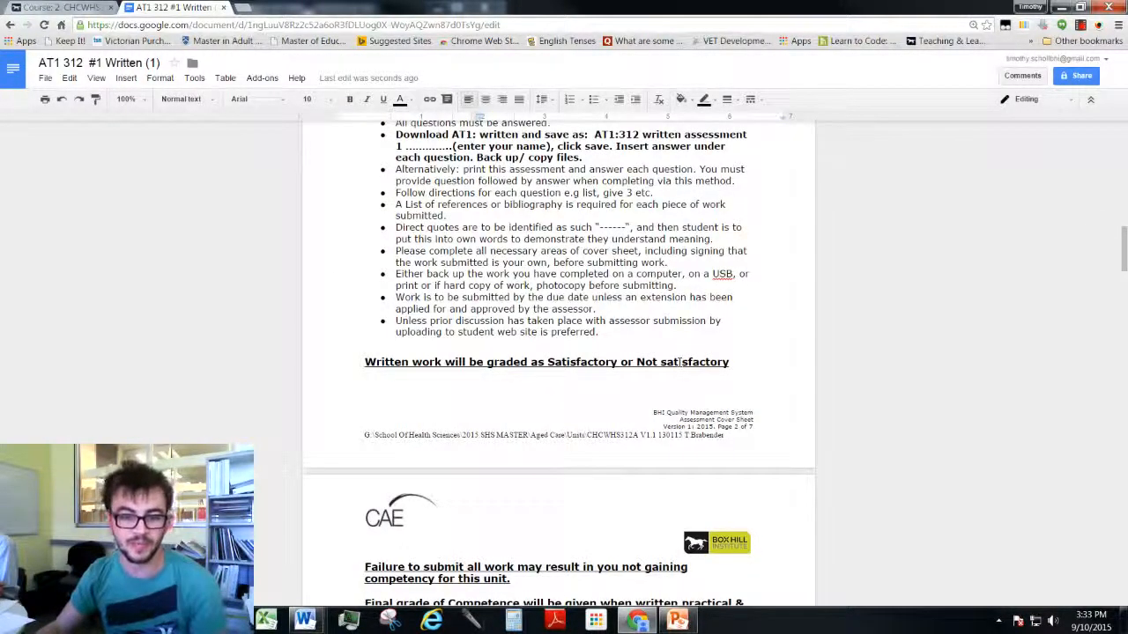
scroll(694, 314, up, 15)
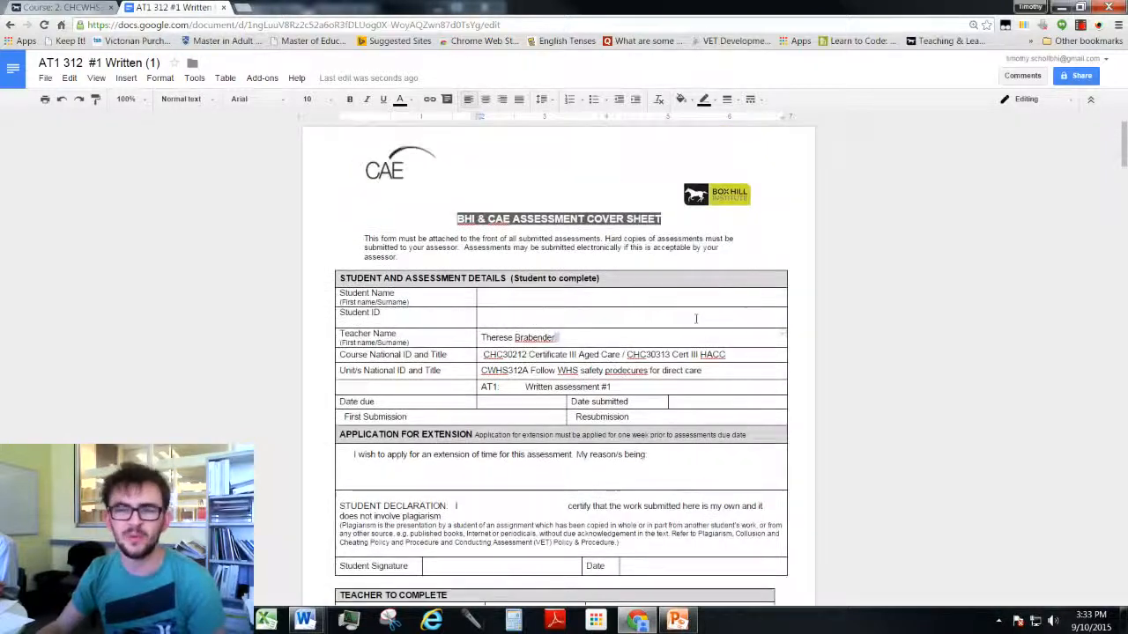
click(657, 302)
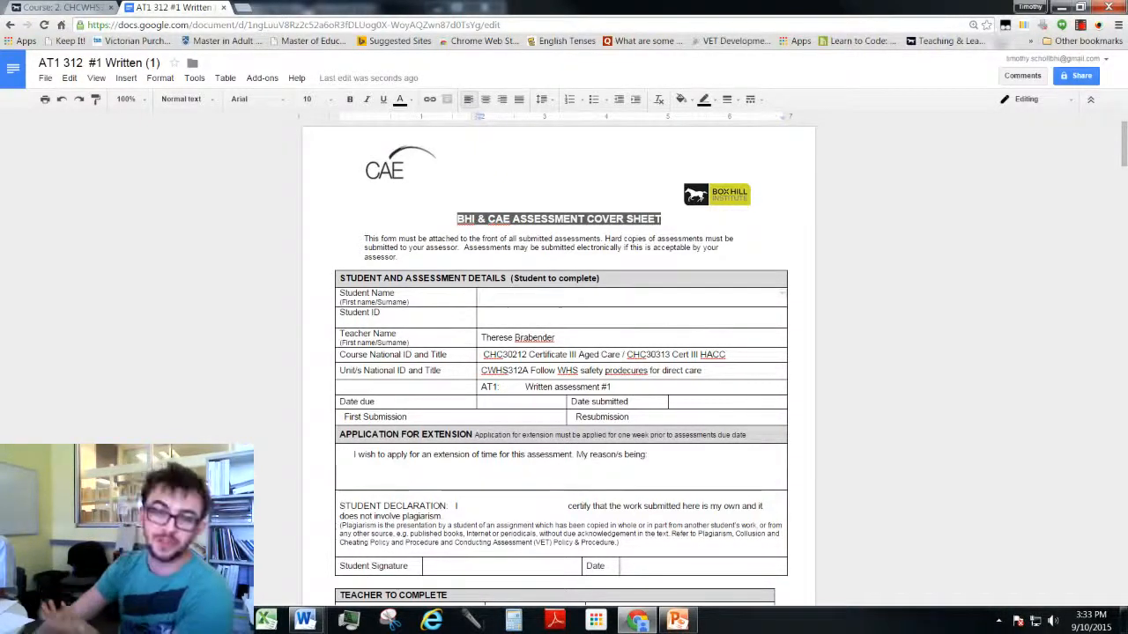
Turn on view-only link sharing for the document and copy its link
click(1089, 77)
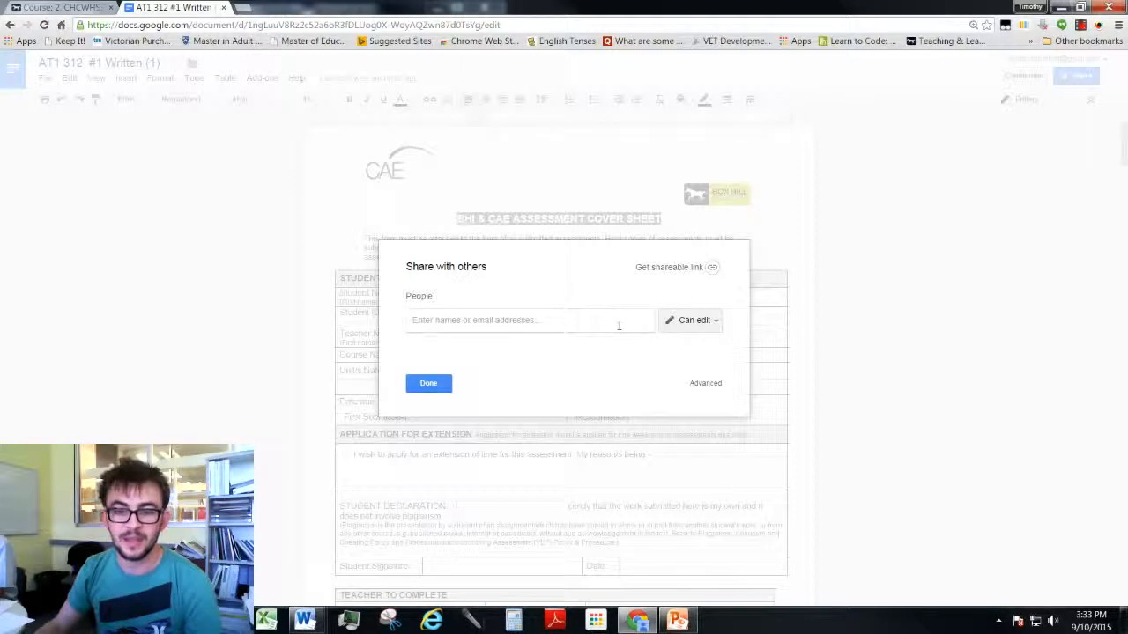
click(701, 266)
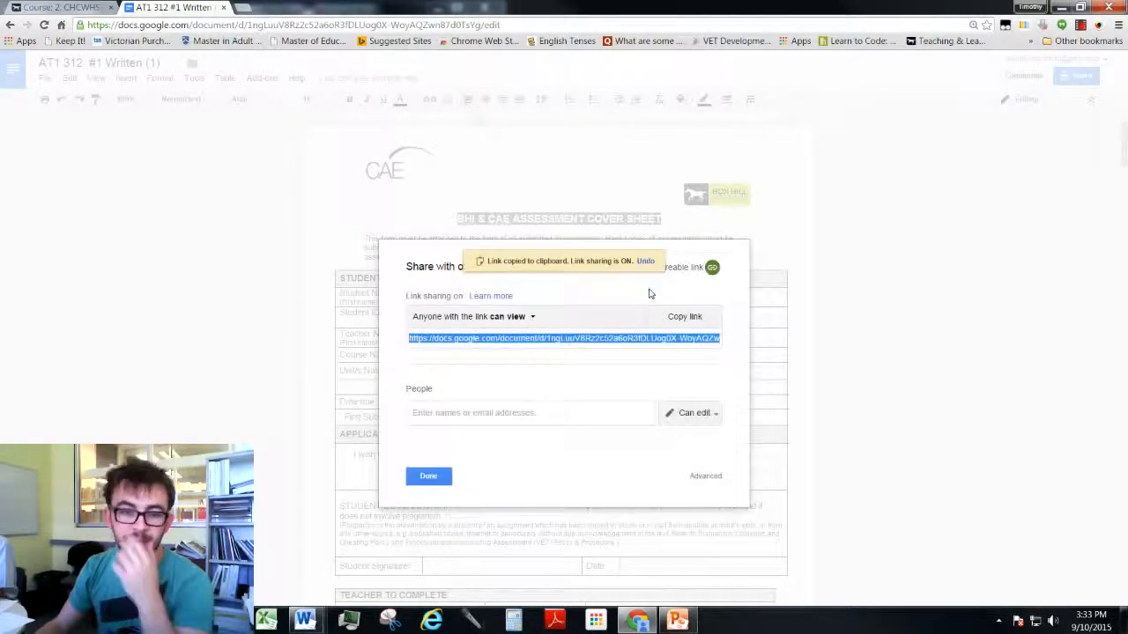
click(695, 318)
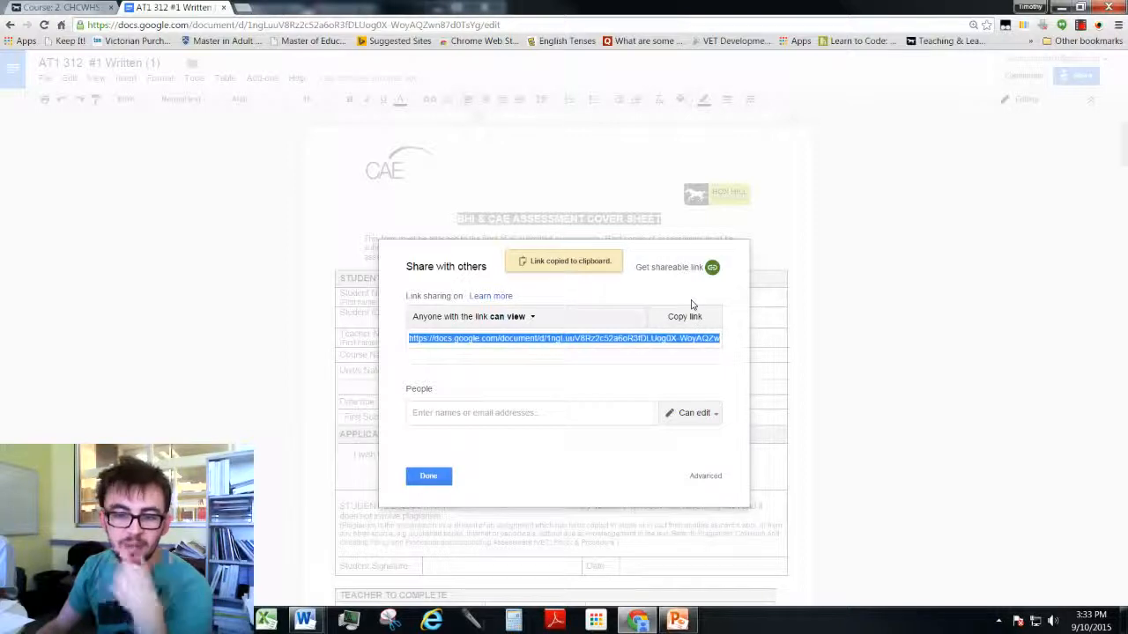
Add the classmate with Can edit access and send the note 'Here's the assignment I want to work on'
click(529, 413)
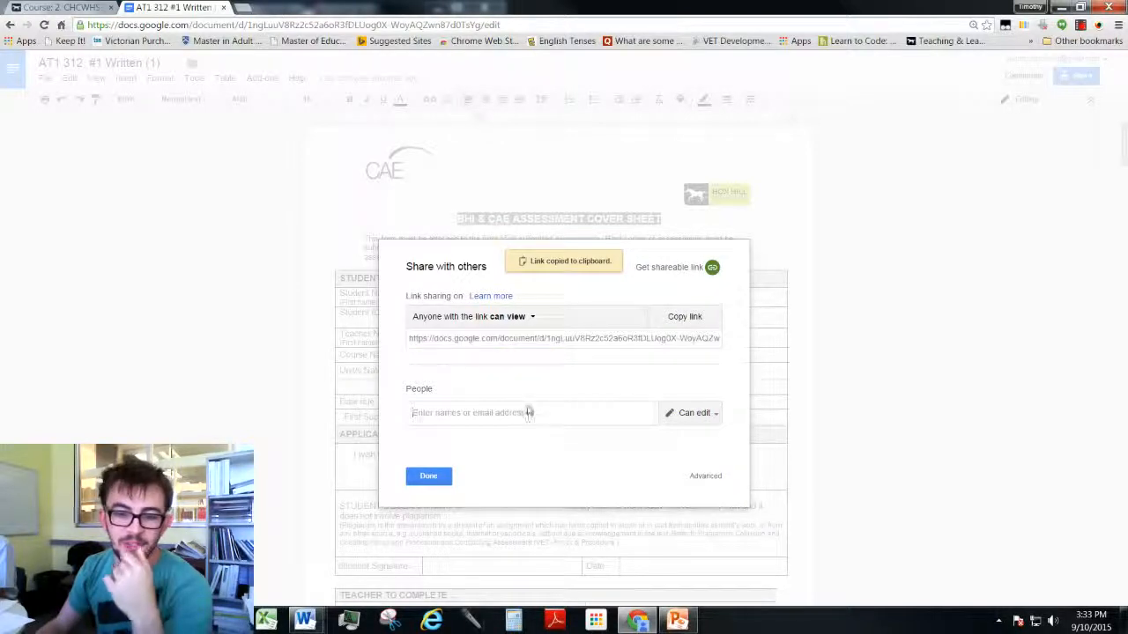
text(peter)
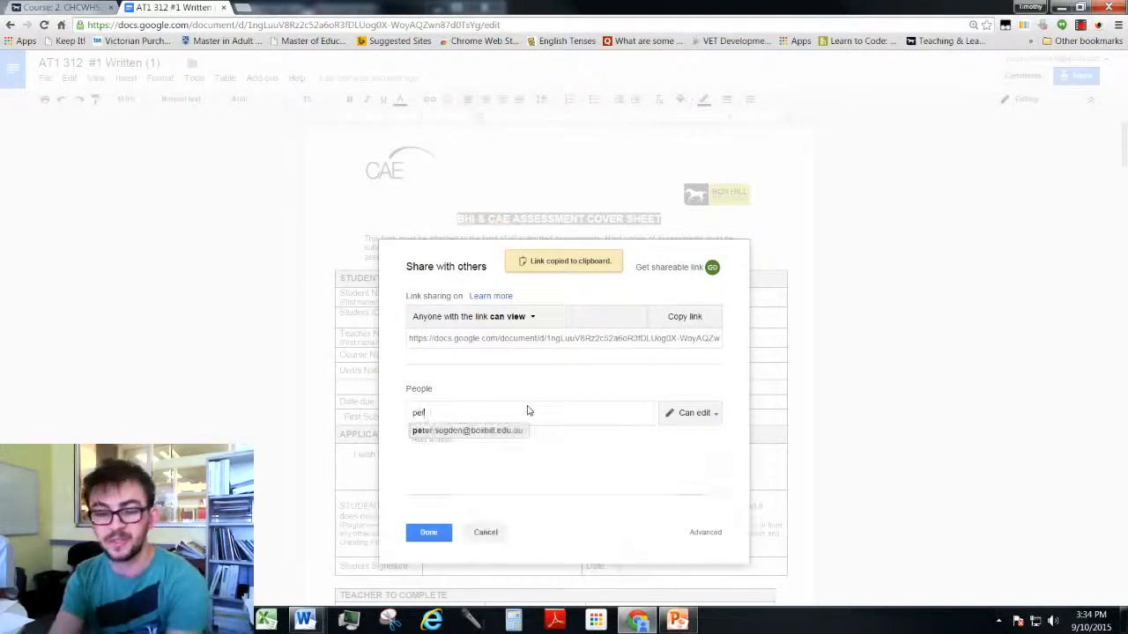
click(489, 431)
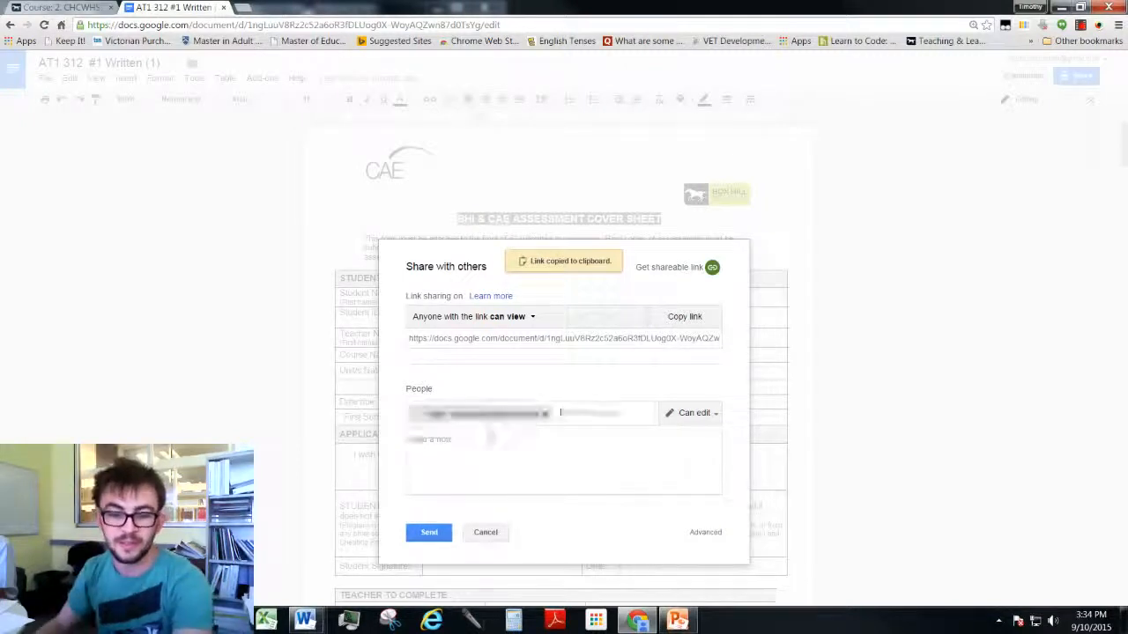
click(705, 413)
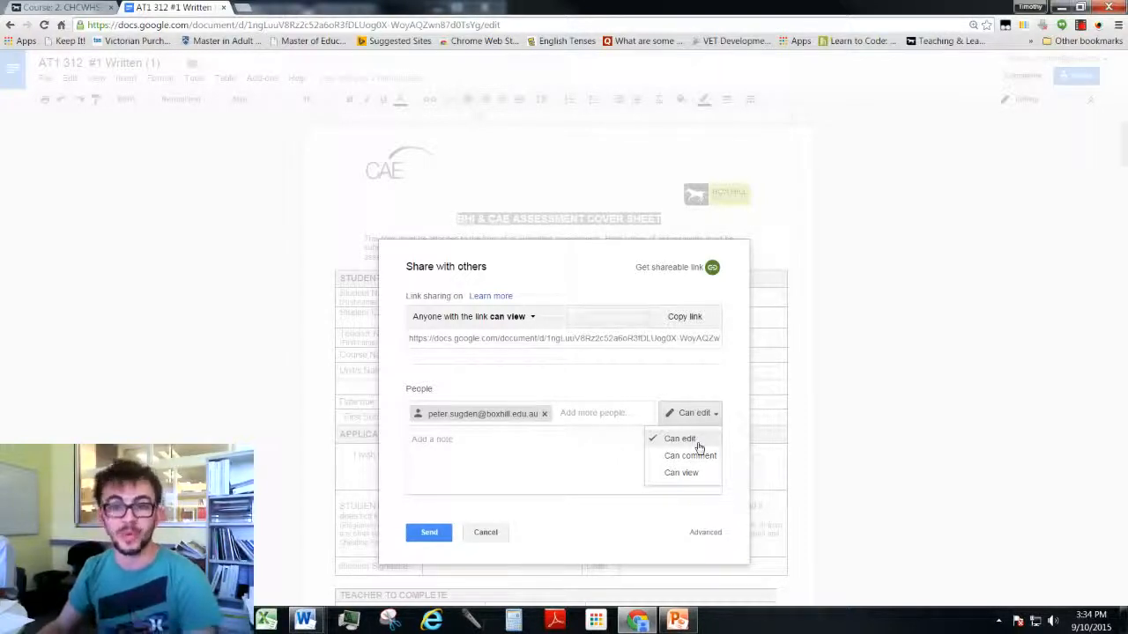
click(697, 440)
click(616, 447)
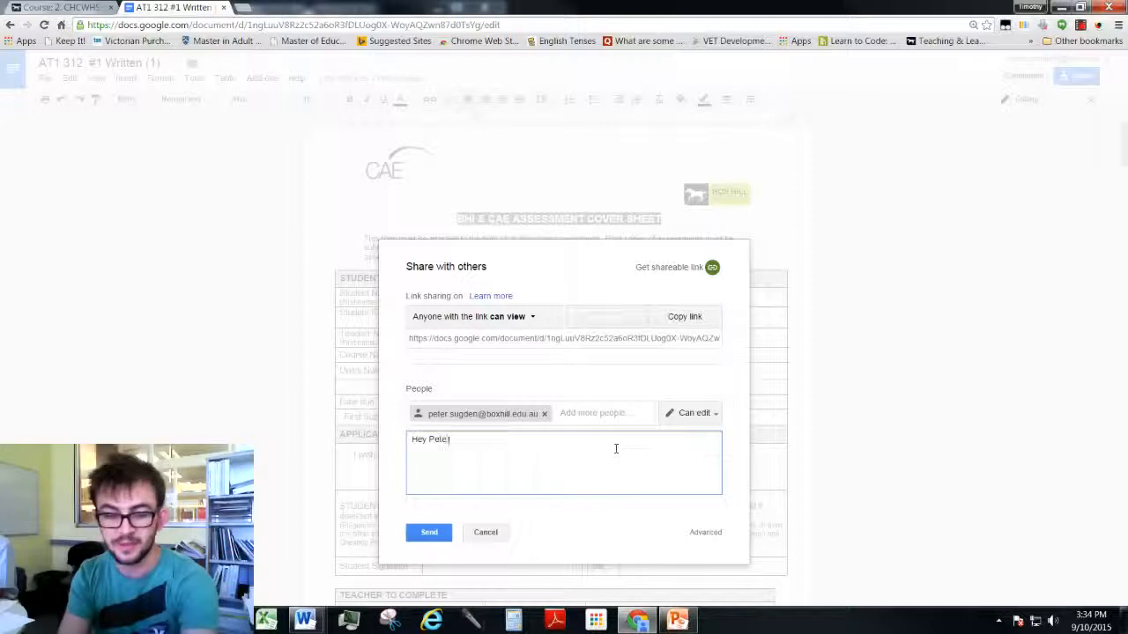
text(Hey Pete,  Here's the )
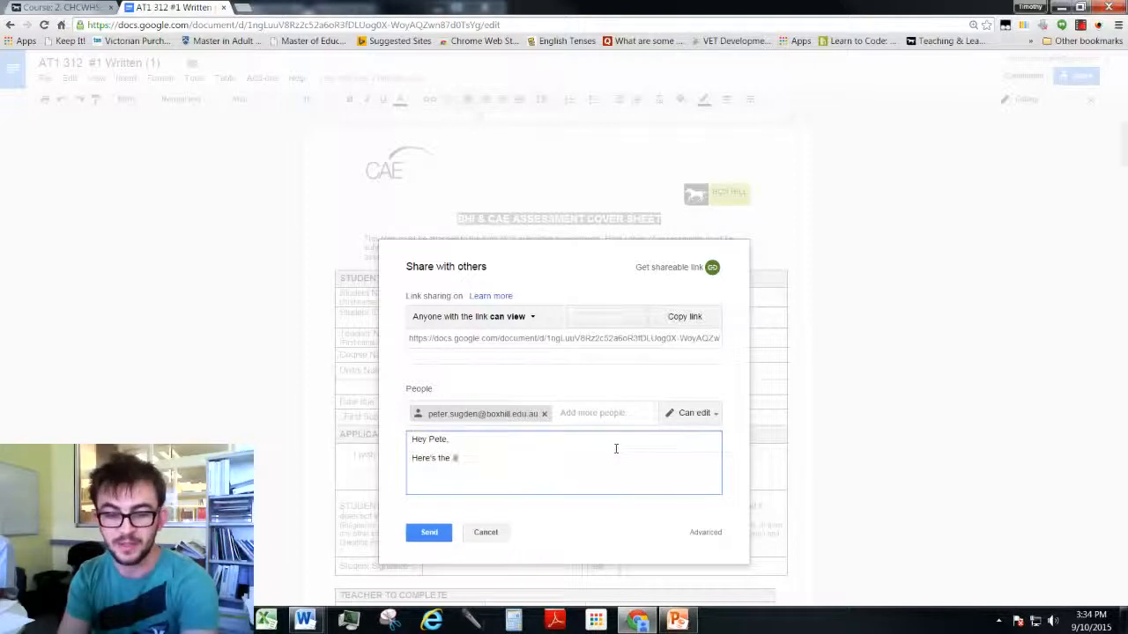
text(assignment I want to wo)
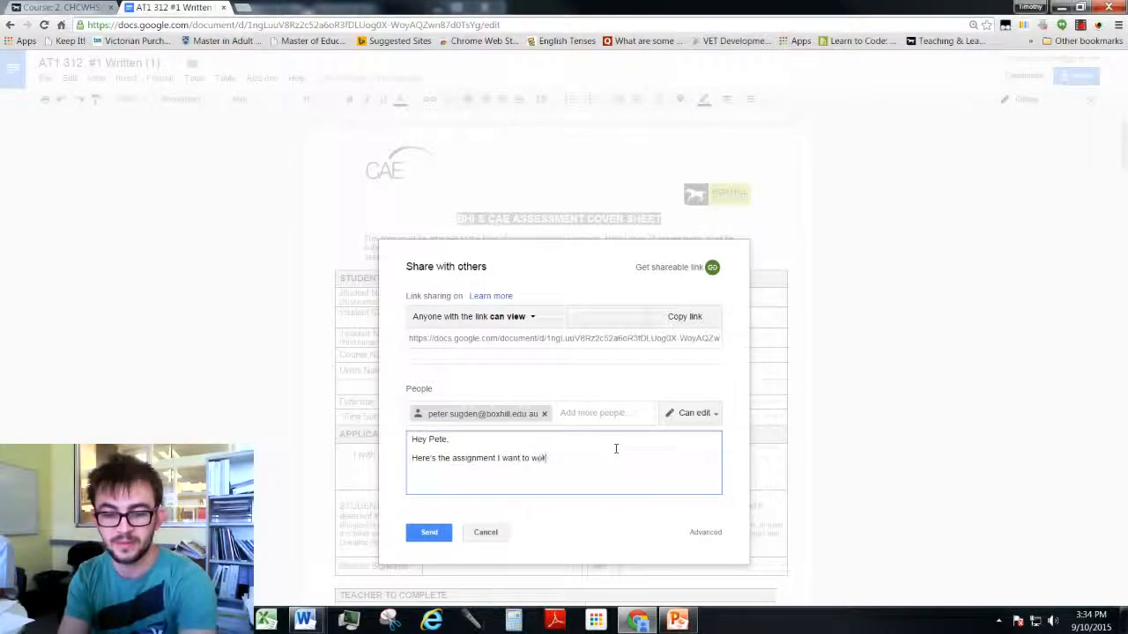
text(rk on)
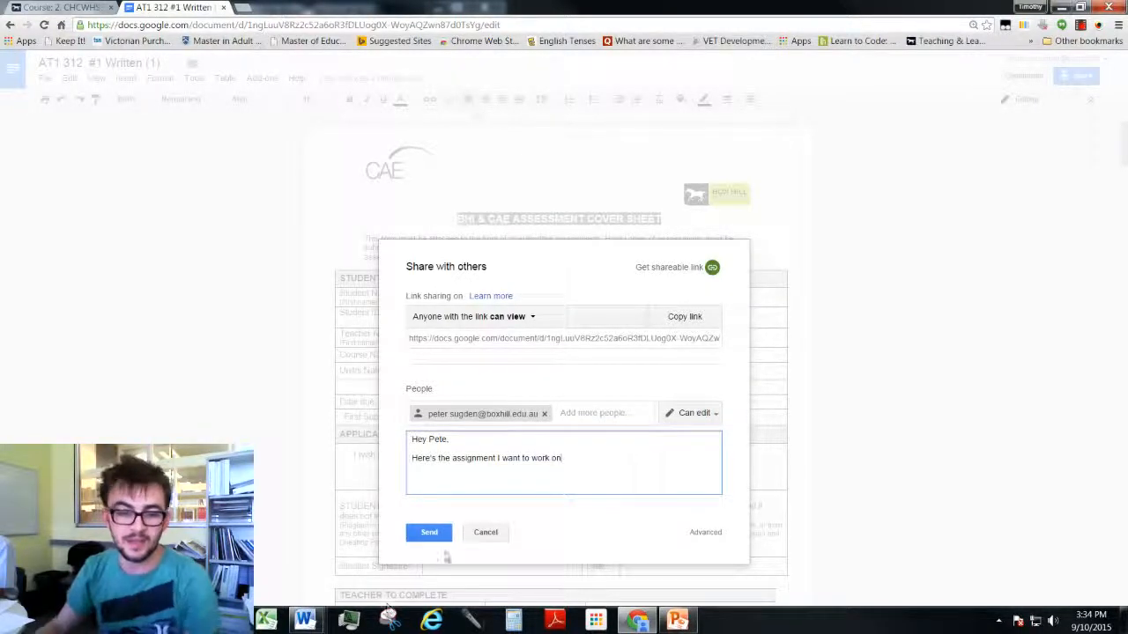
click(430, 534)
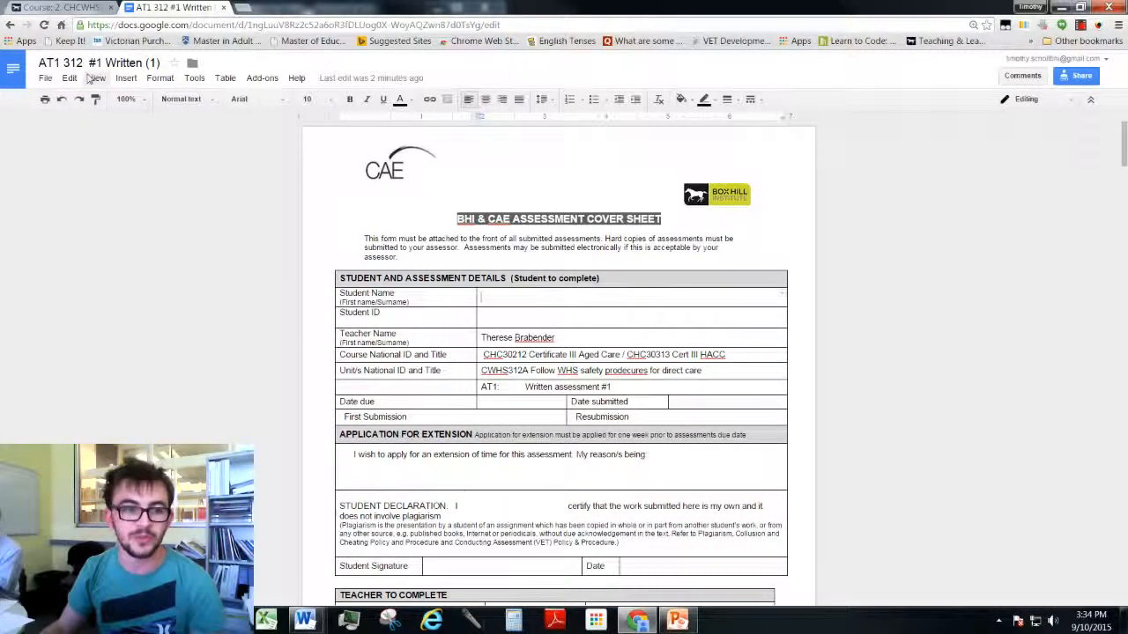
Browse the View and Insert menus, then close them without inserting anything
click(46, 79)
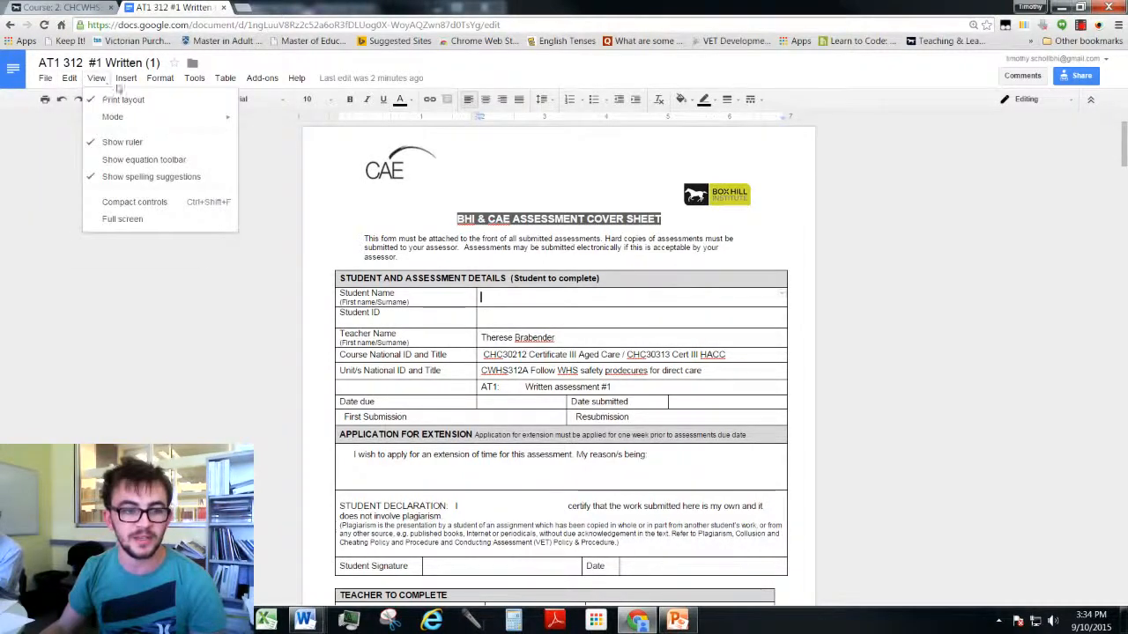
mouse_move(132, 81)
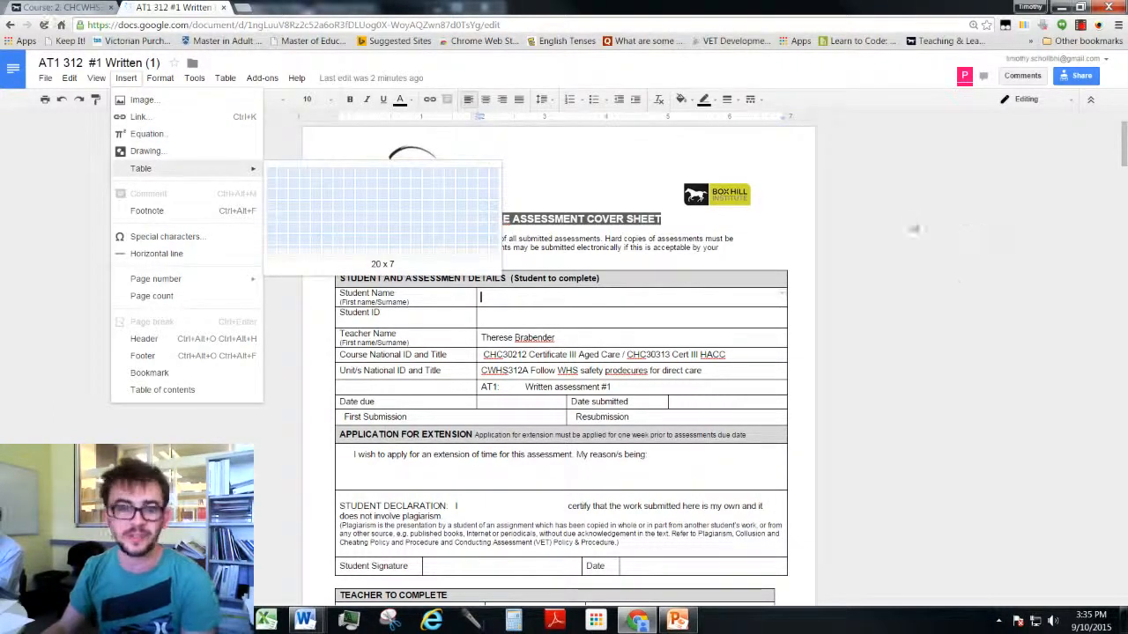
click(911, 224)
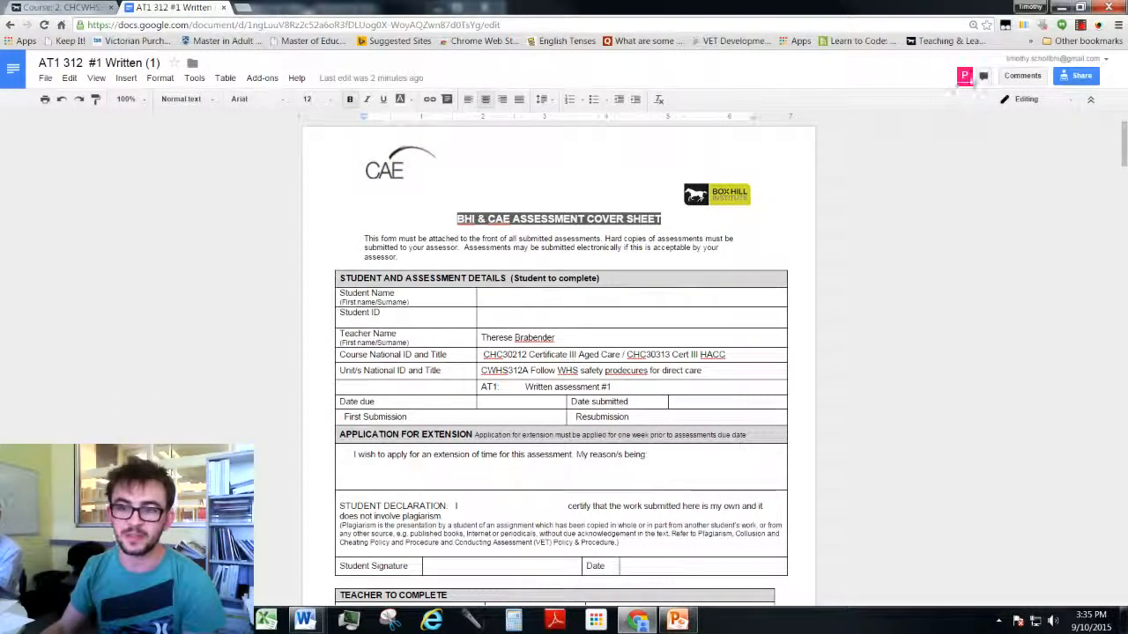
Enter your full name followed by 'and' at the start of the Student Name cell
click(573, 299)
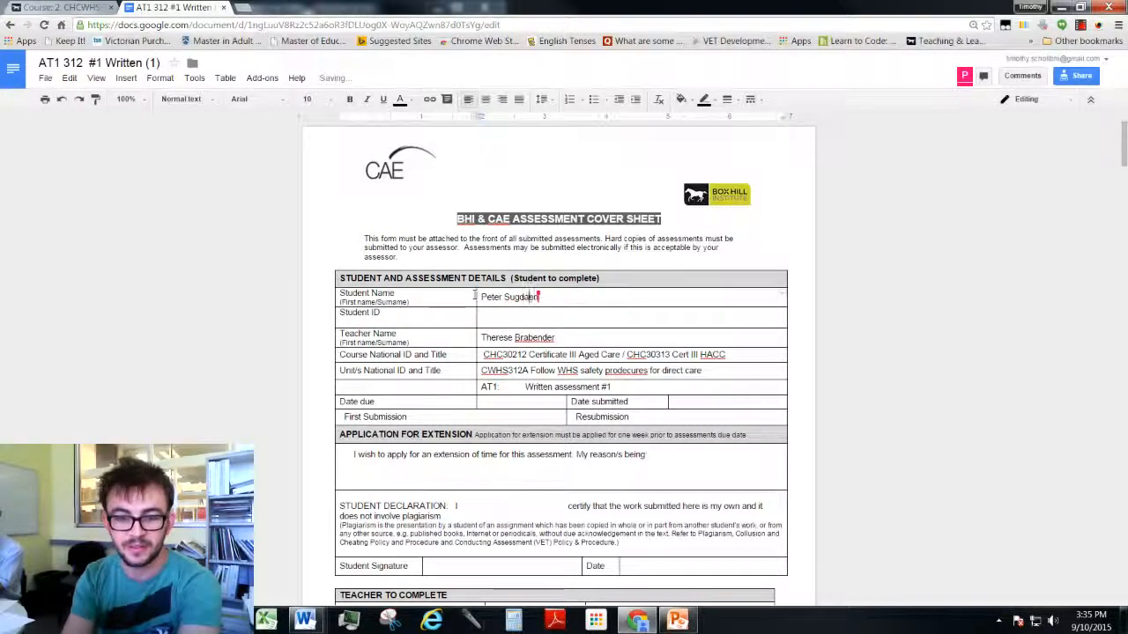
click(474, 296)
text(Tim Scholl and)
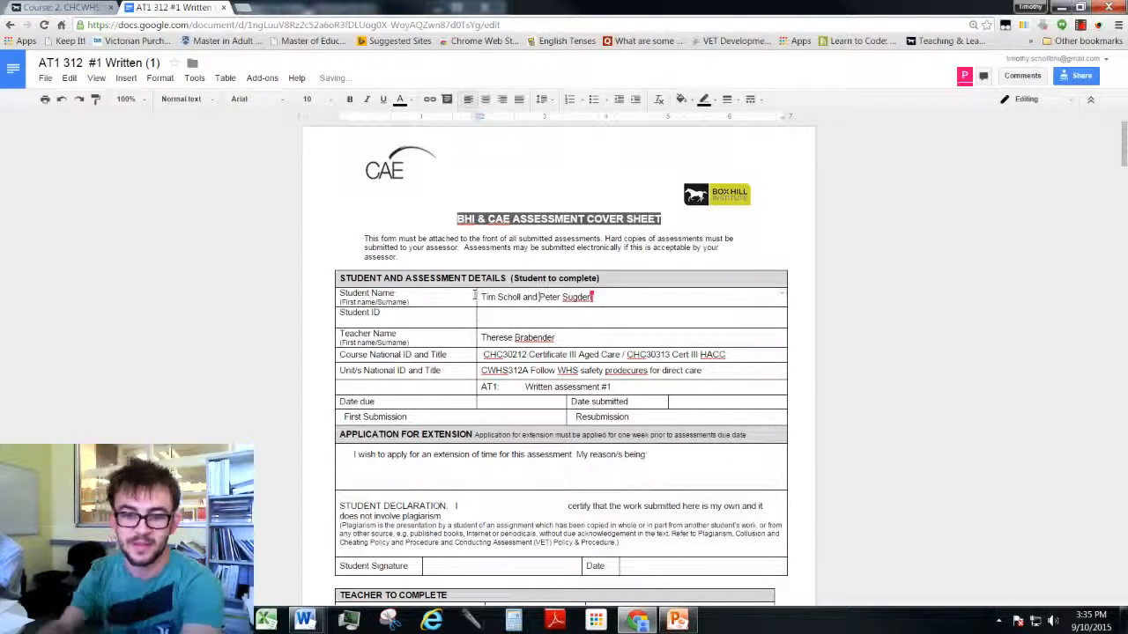
Scroll down to the Part A questions and open a group chat with the collaborator
scroll(659, 424, down, 2)
scroll(658, 424, down, 3)
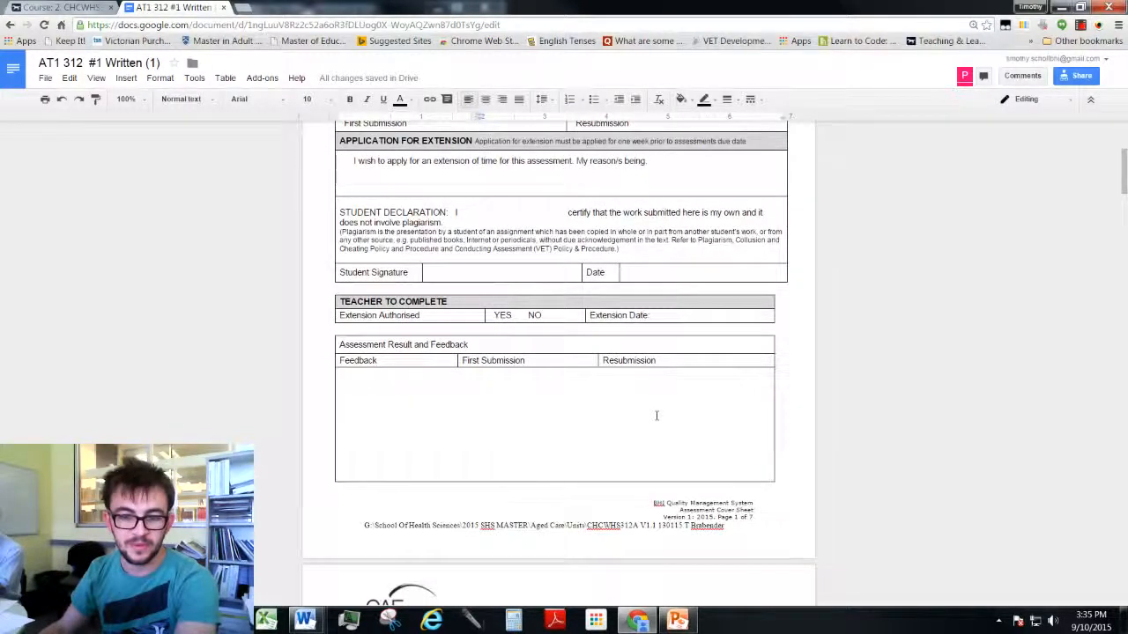
scroll(657, 415, down, 6)
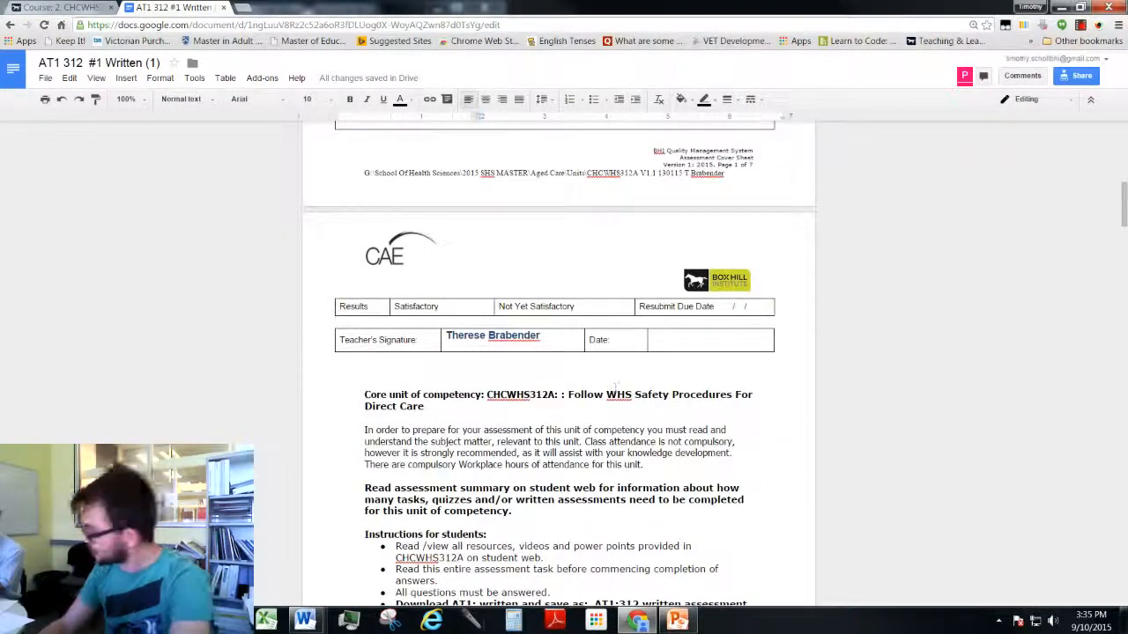
scroll(613, 452, down, 10)
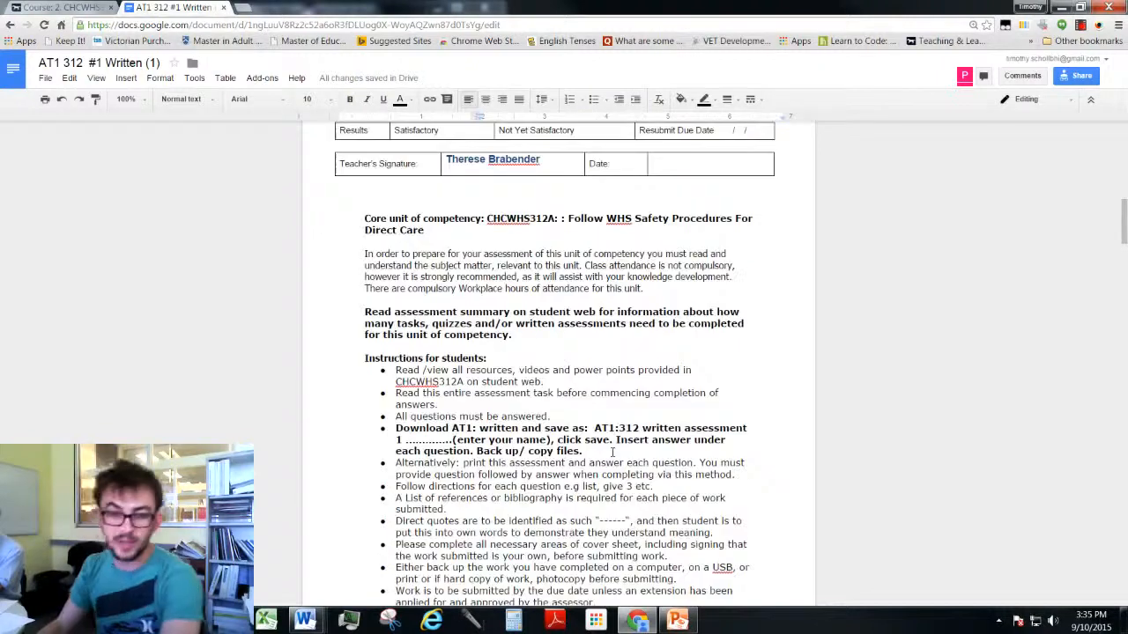
scroll(613, 453, down, 4)
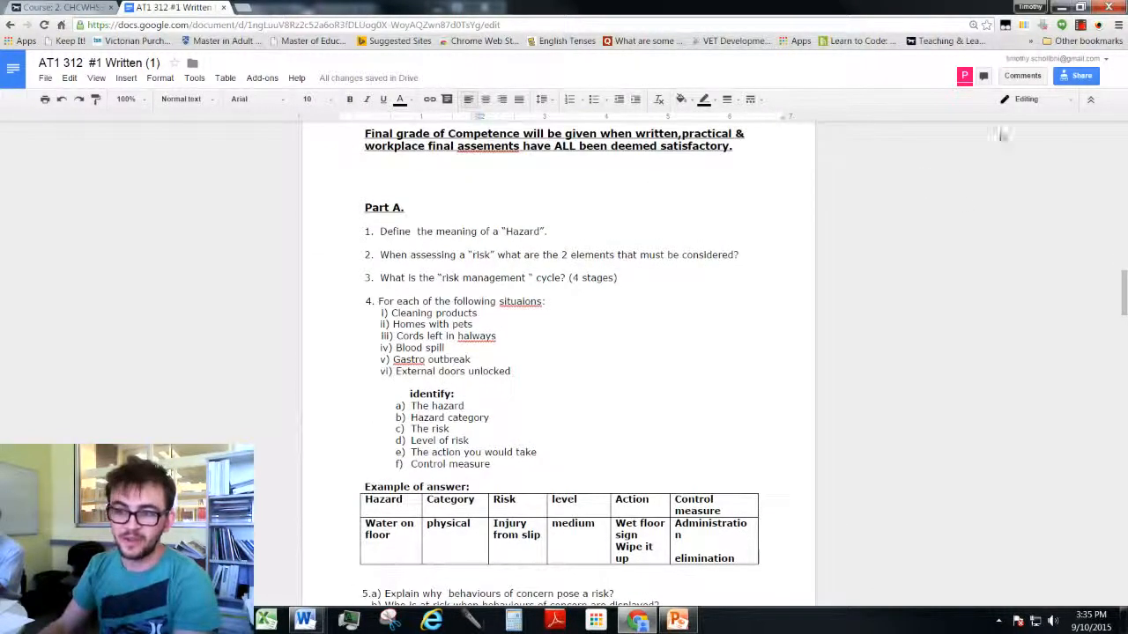
click(983, 77)
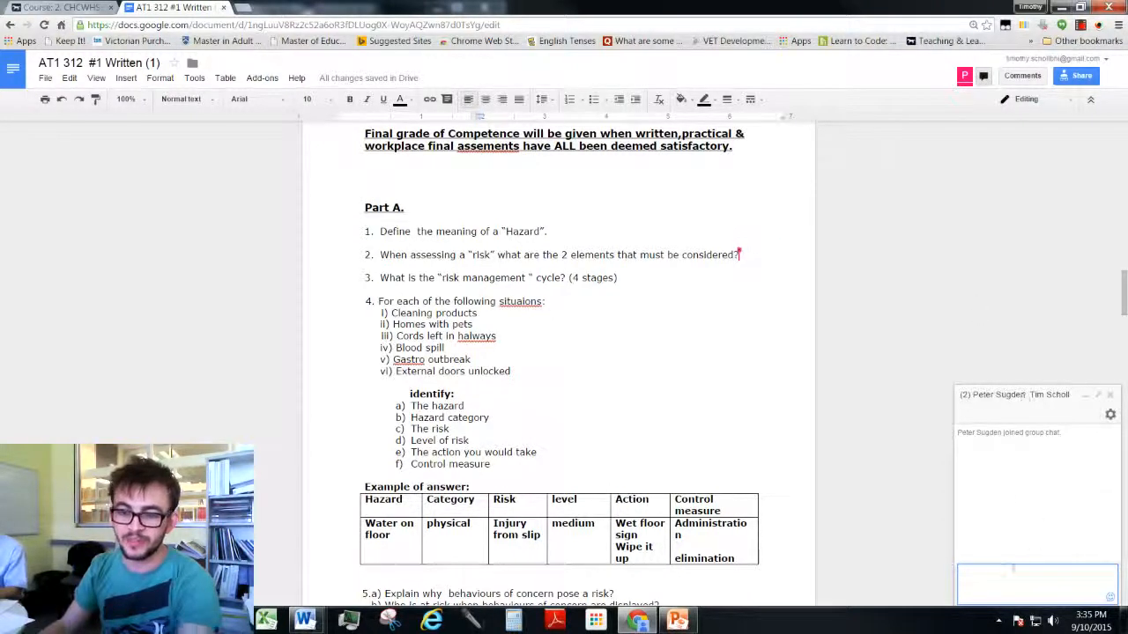
Send a chat message assigning questions 2 and 3 to the collaborator and questions 1 and 4 to yourself
text(hey pete you do )
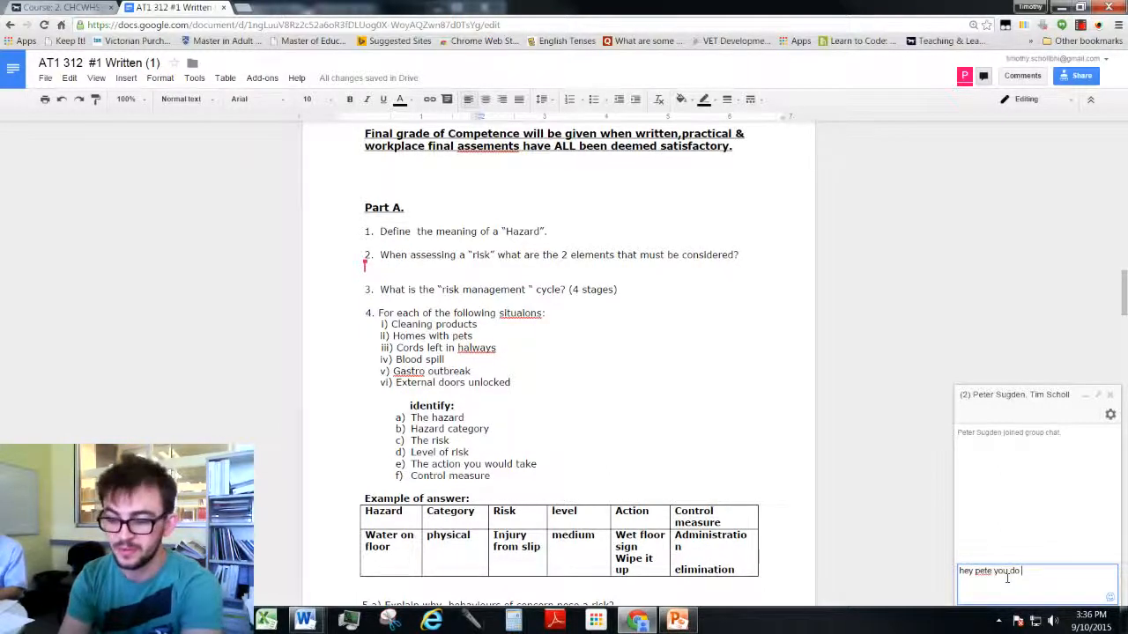
text(q2 fi)
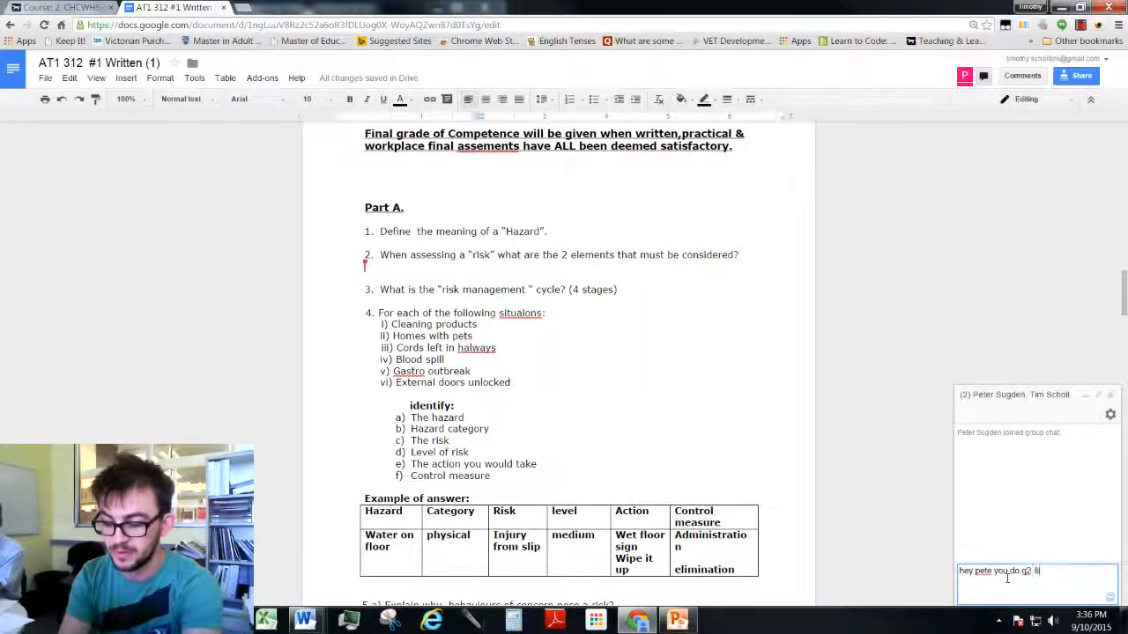
key(BackSpace)
key(BackSpace)
text(& 3 and I'll do 1 and start on)
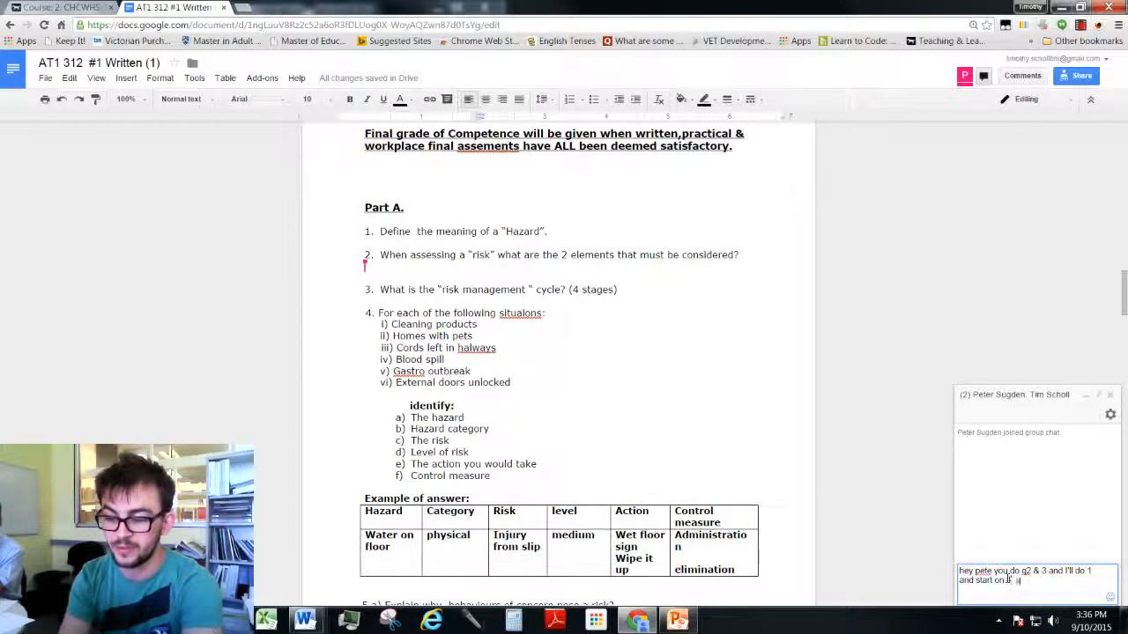
text( 4  sound good?)
key(Return)
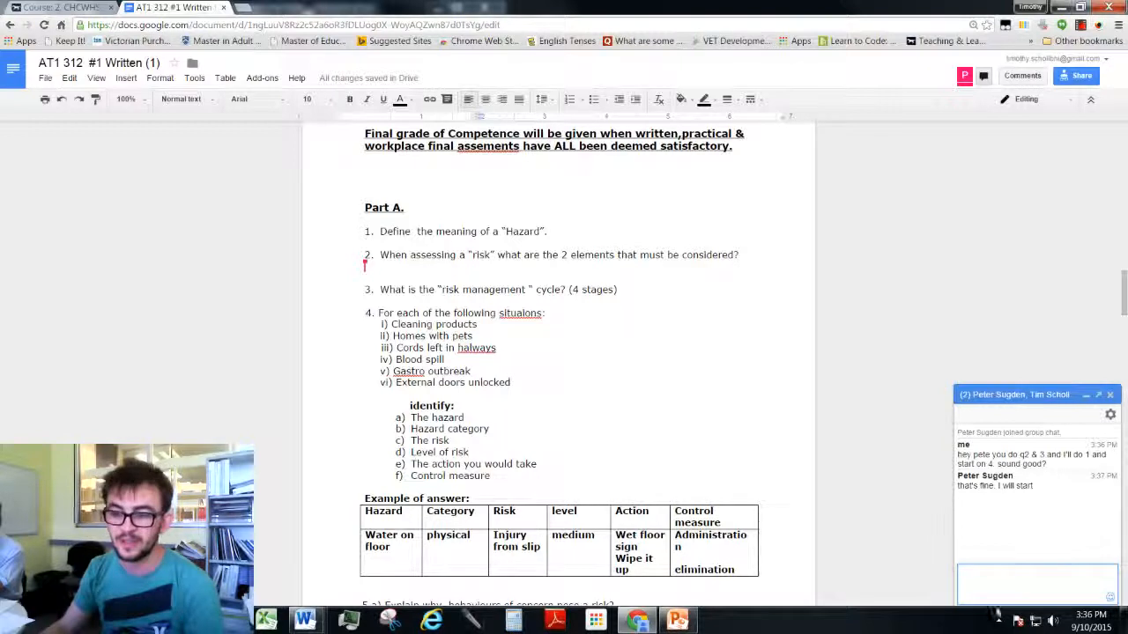
click(483, 241)
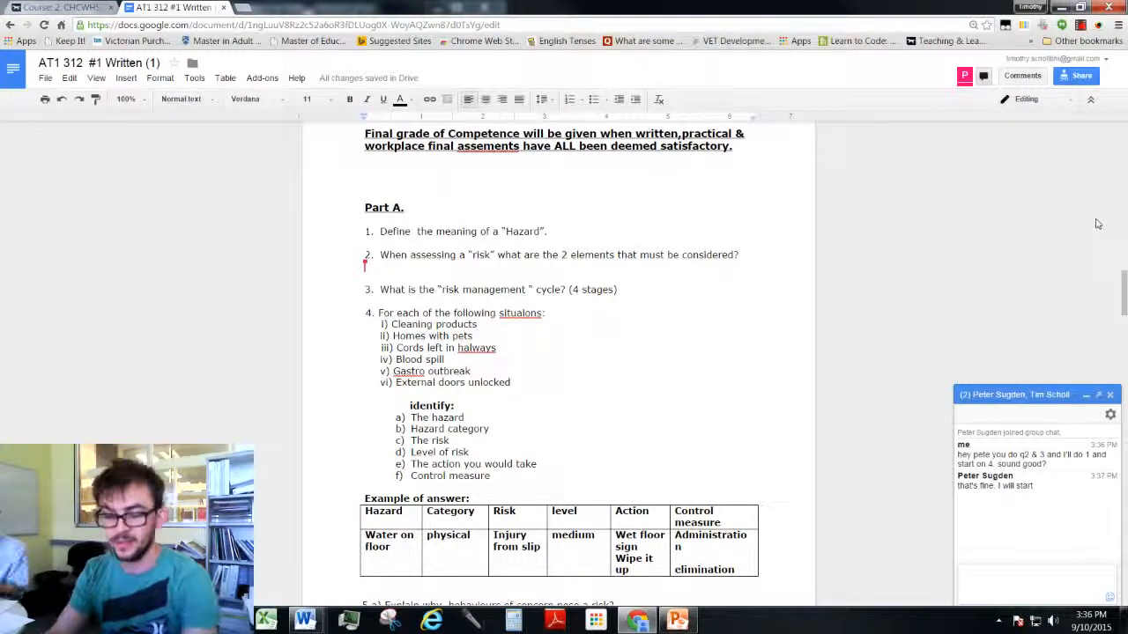
Define a hazard as any situation that could cause emotional, physical or financial harm, injury or illness
text(any situ)
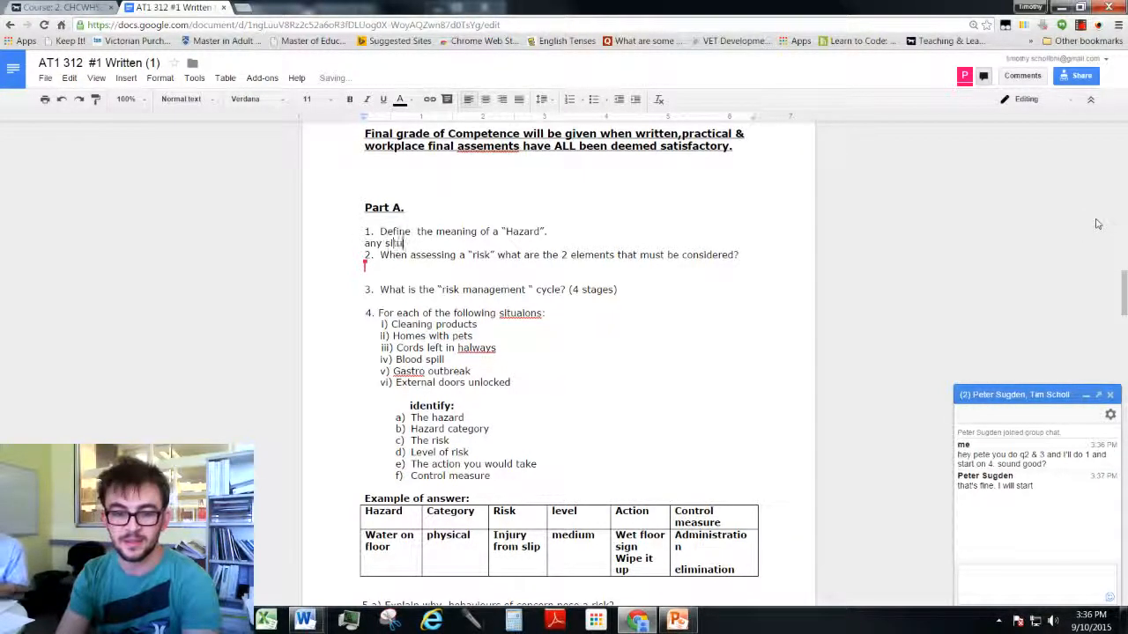
text(ation wi)
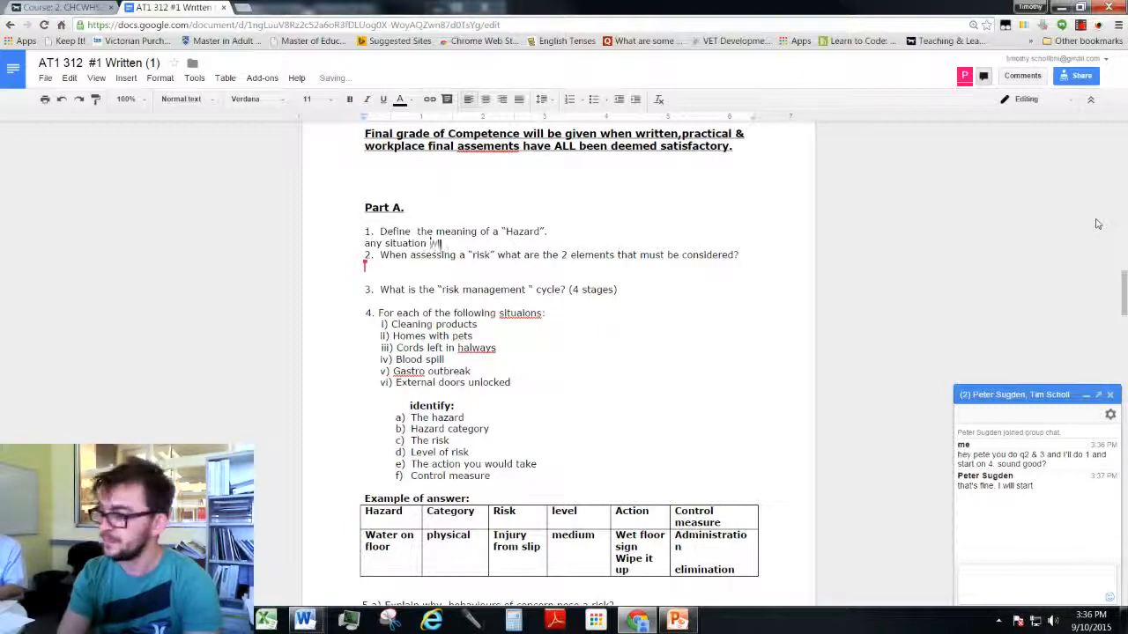
text(th the potenti)
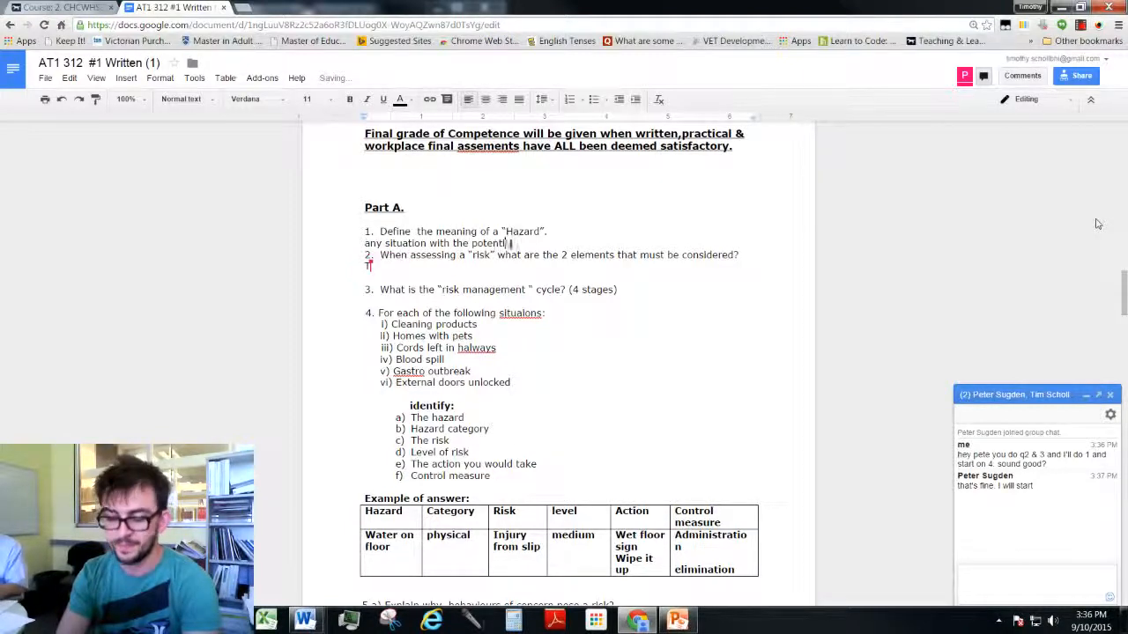
text(al to cuase )
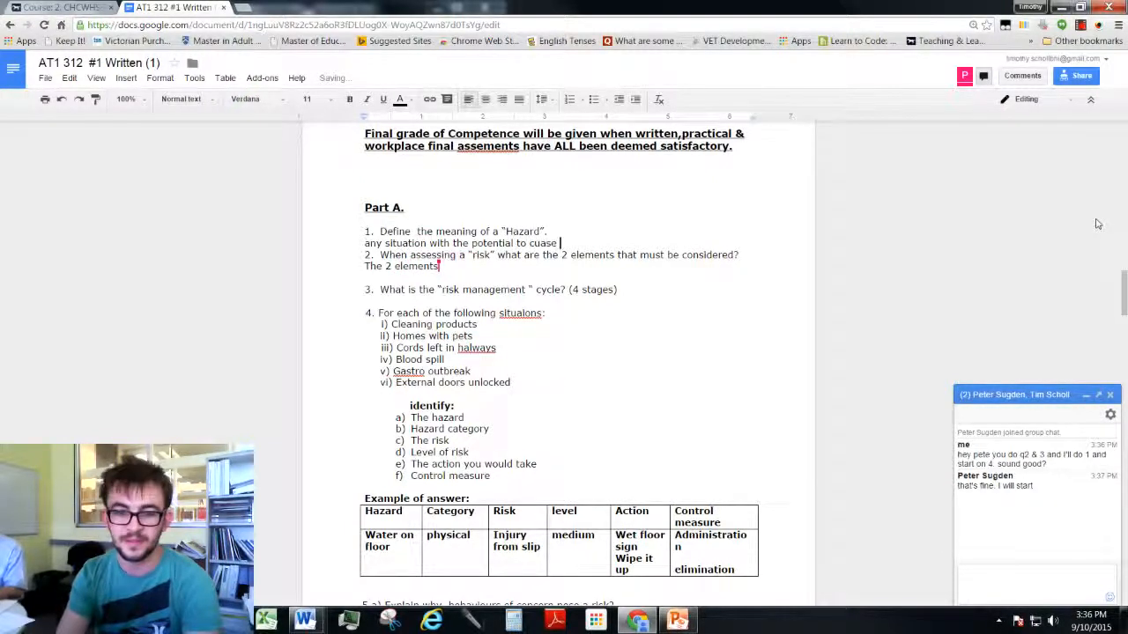
key(BackSpace)
key(BackSpace)
key(BackSpace)
key(BackSpace)
key(BackSpace)
text(ause)
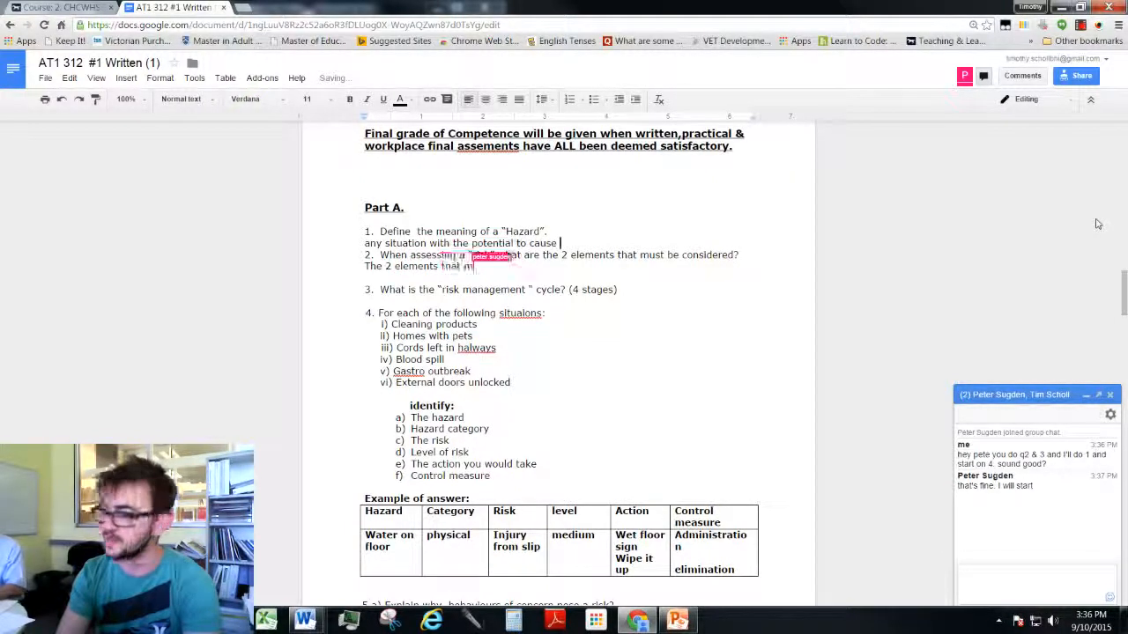
text( harm, injur)
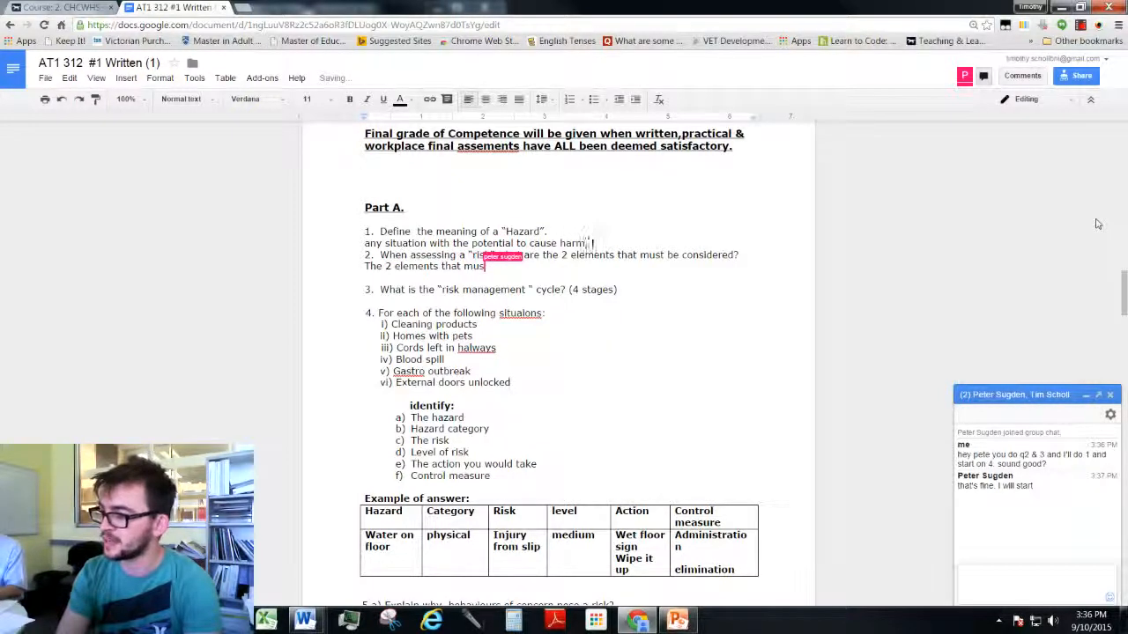
text(y )
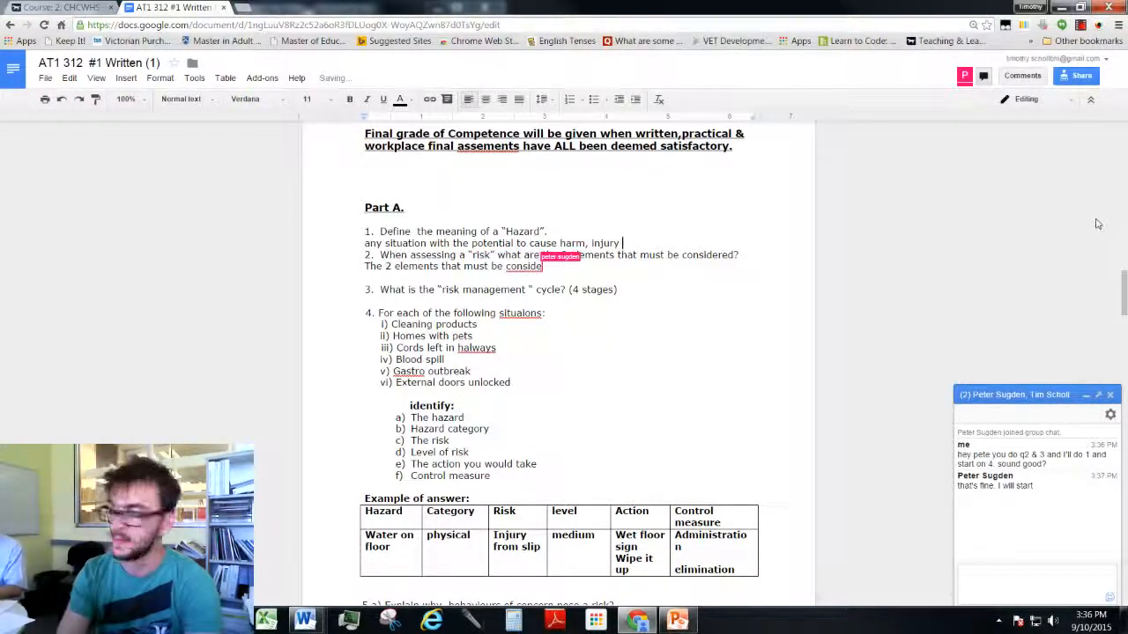
text(or illness. )
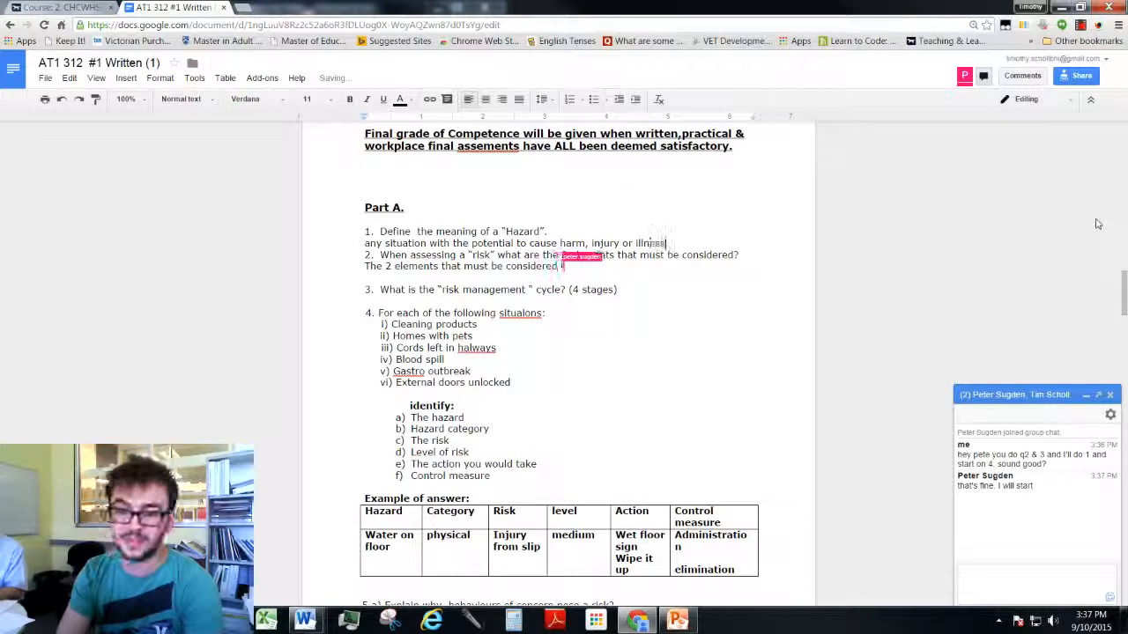
text(The harm )
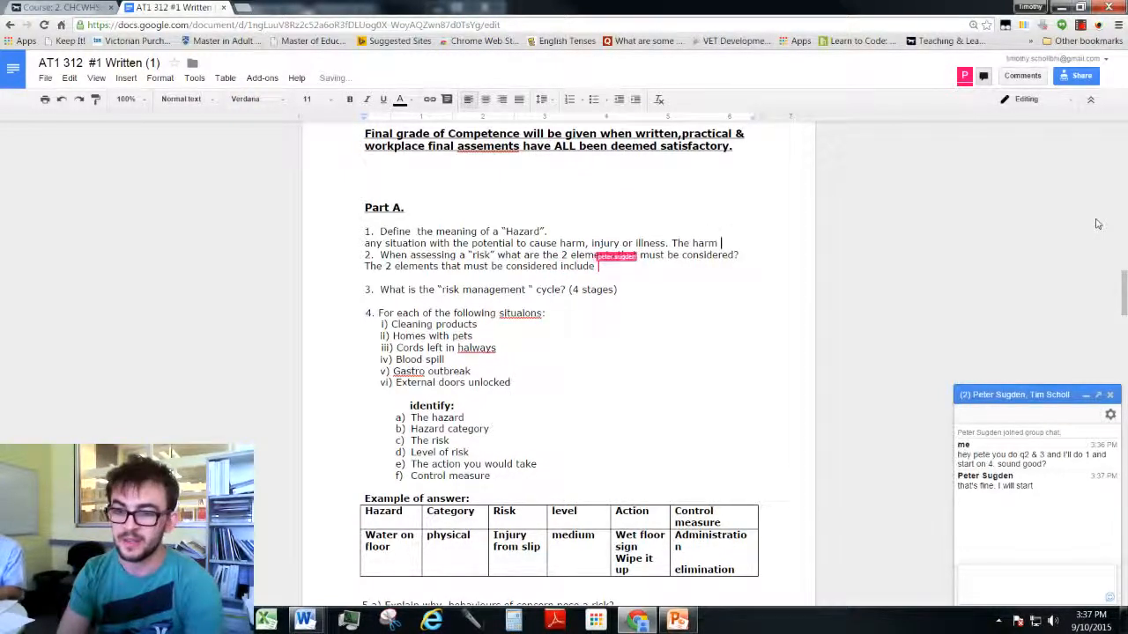
text(could )
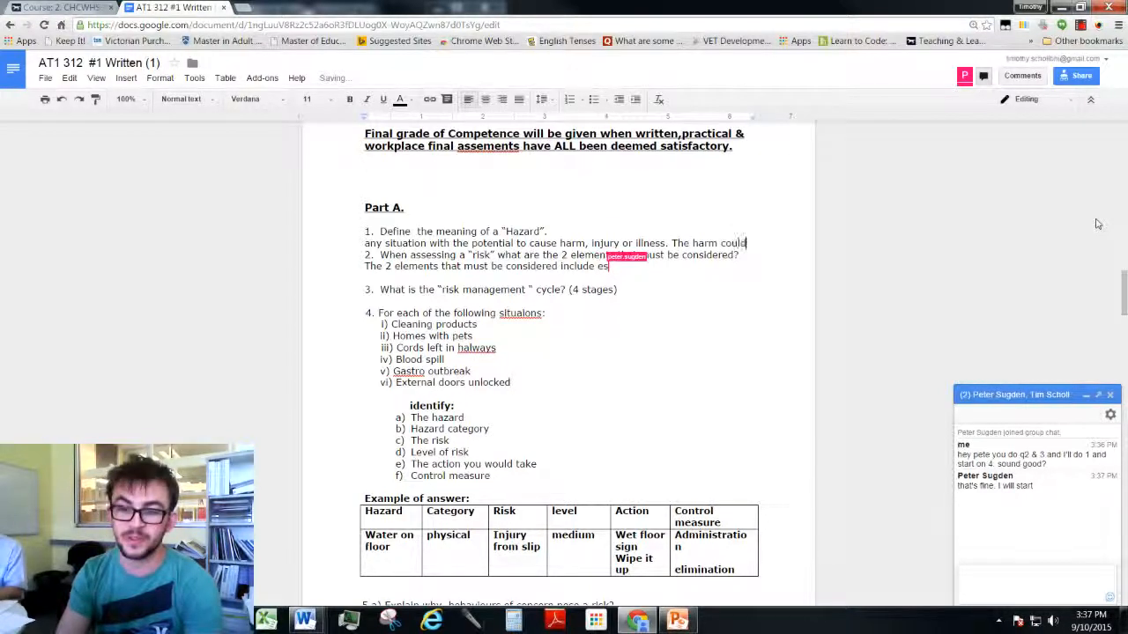
text(take)
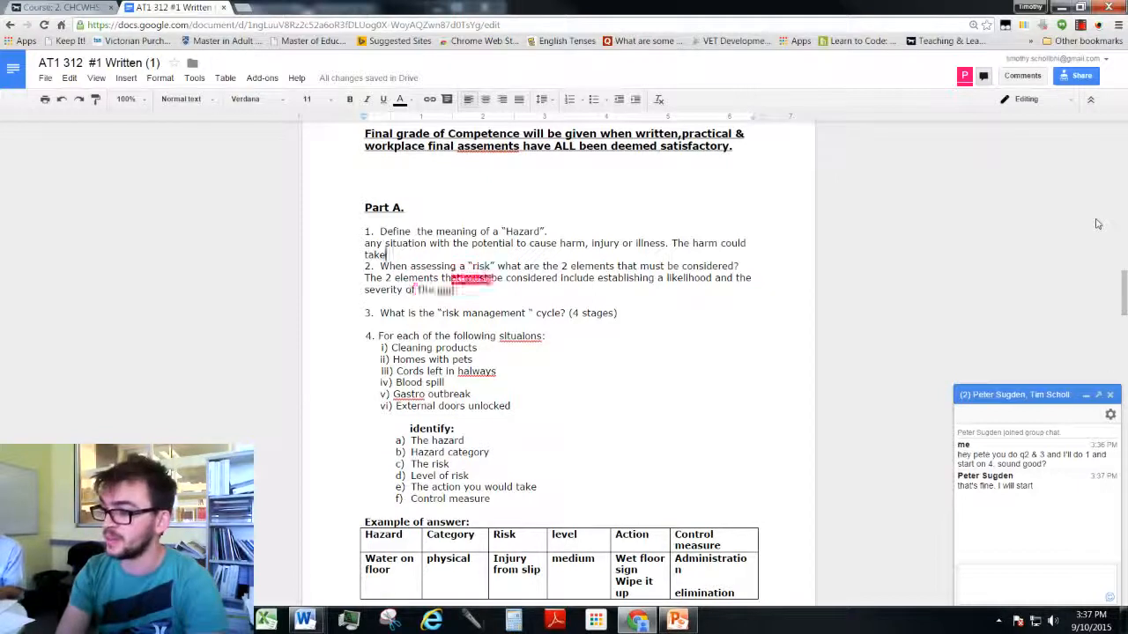
text(the form)
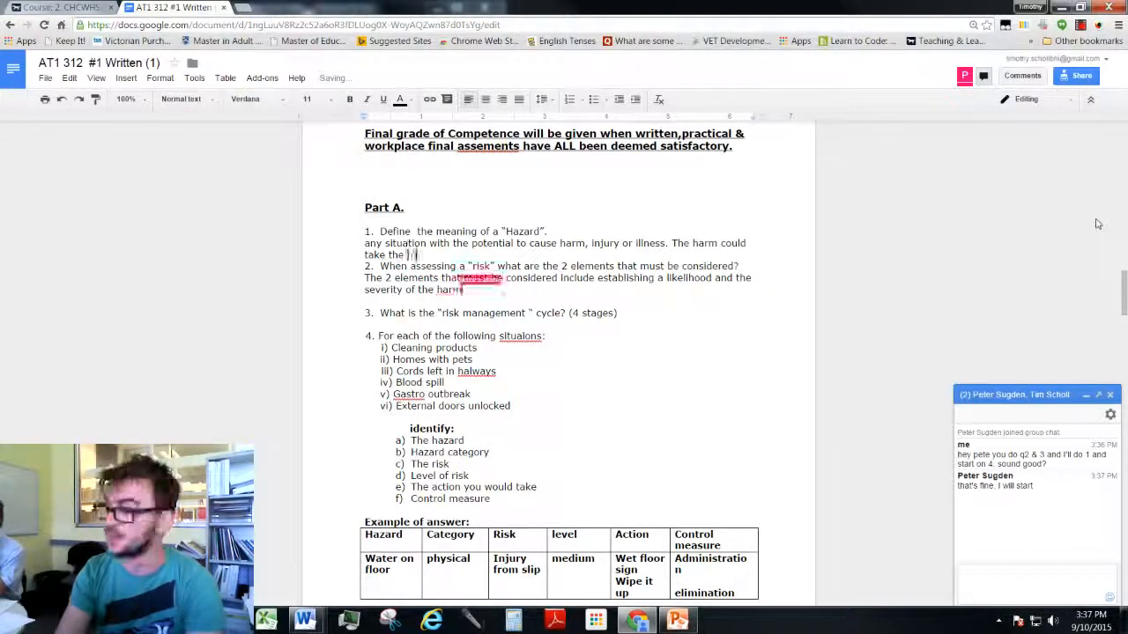
text( of emotional)
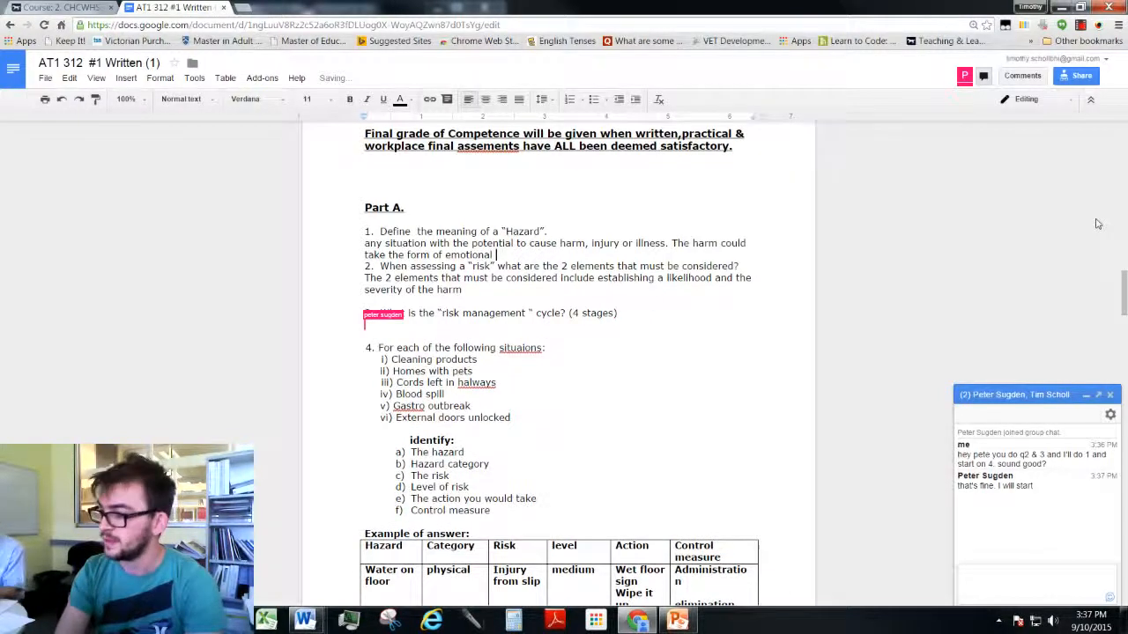
key(BackSpace)
text(, physical)
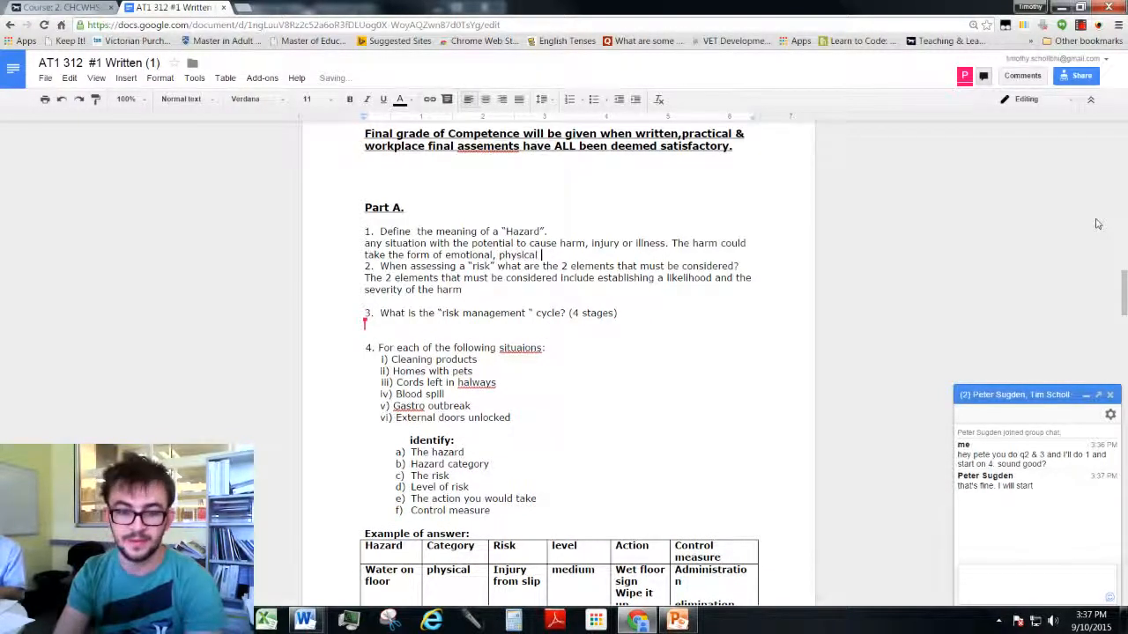
text( or finan)
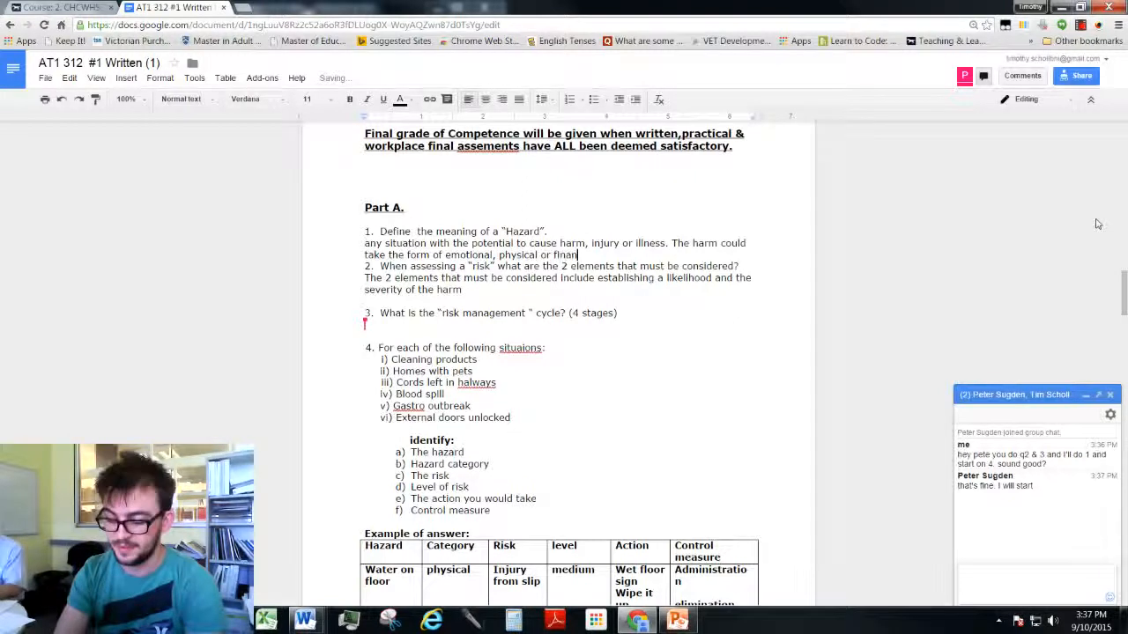
text(cial, injur)
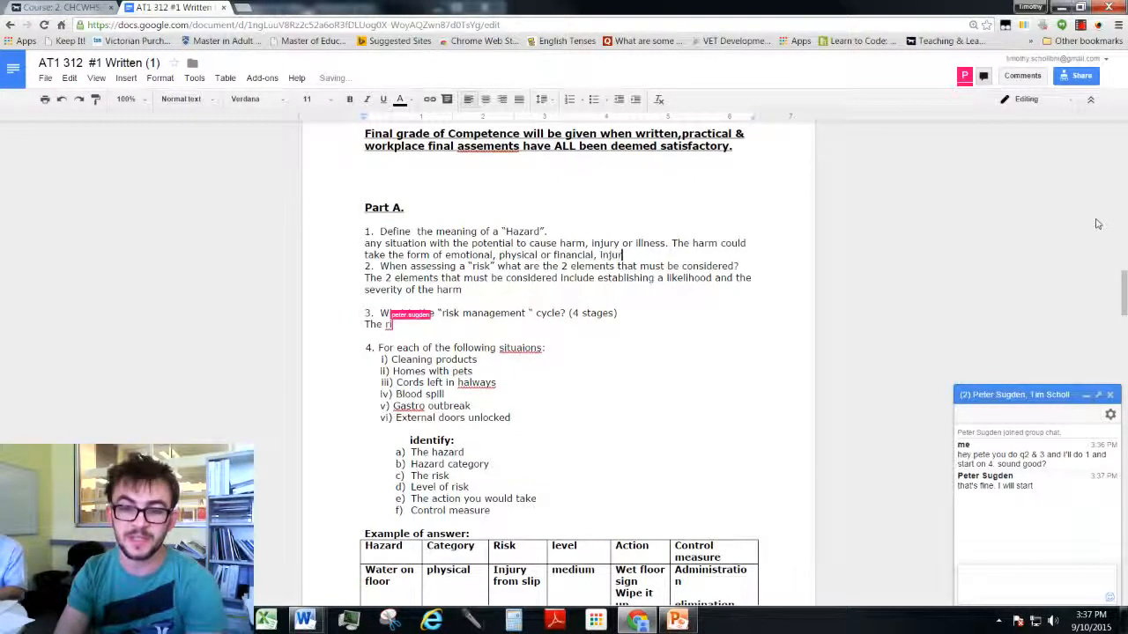
text(y or illness.)
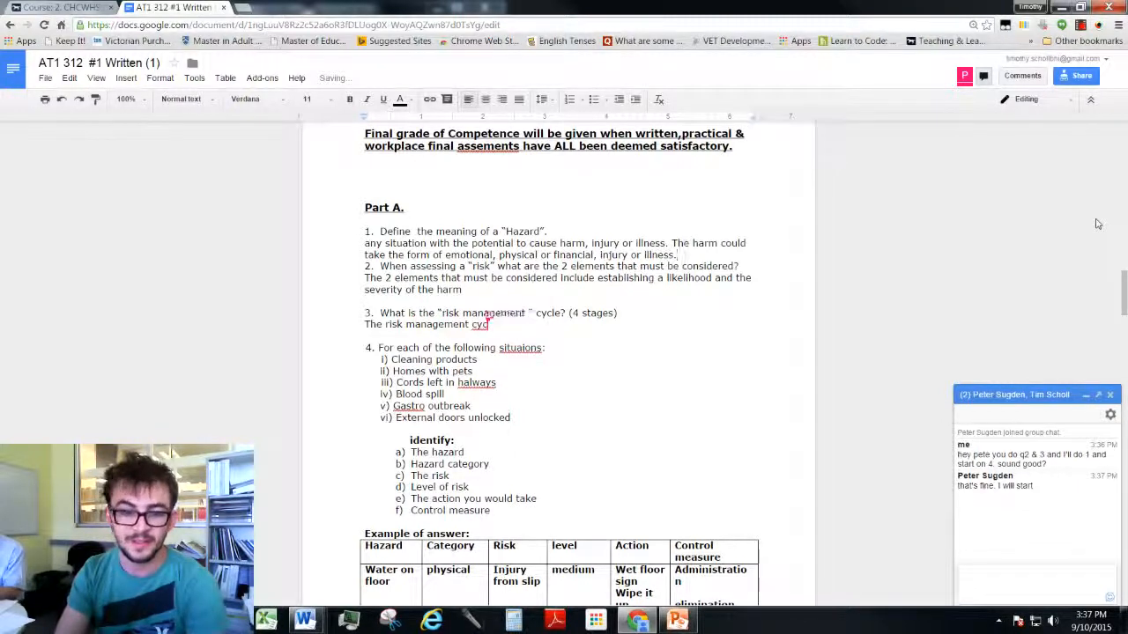
Add unnumbered blank lines after the Hazard answer and below questions 1 and 2
key(Return)
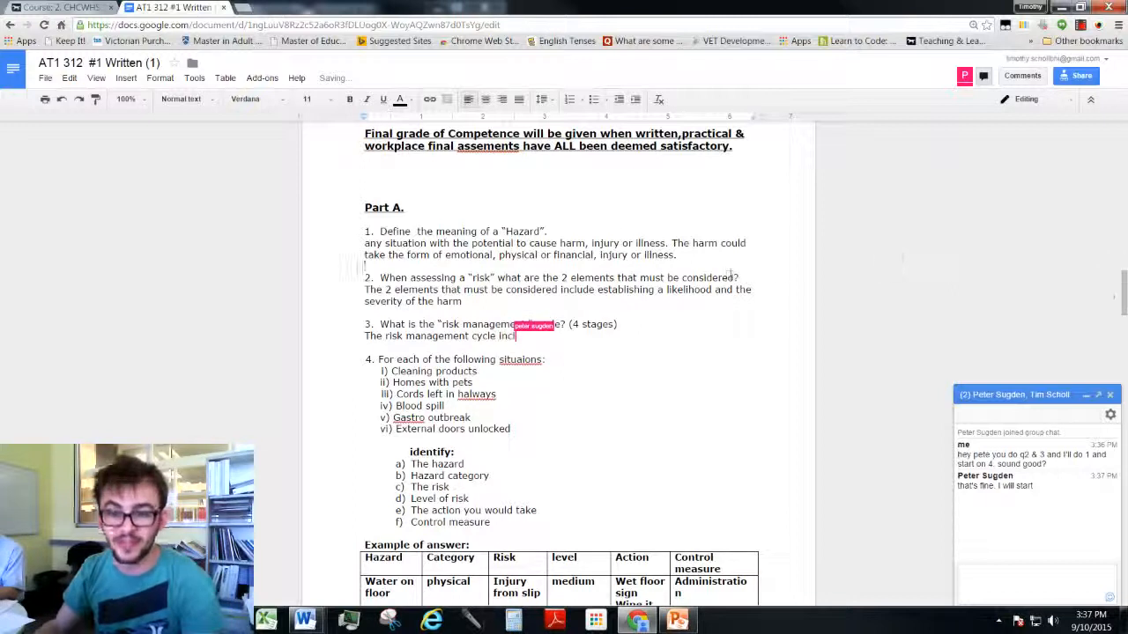
click(576, 230)
key(Return)
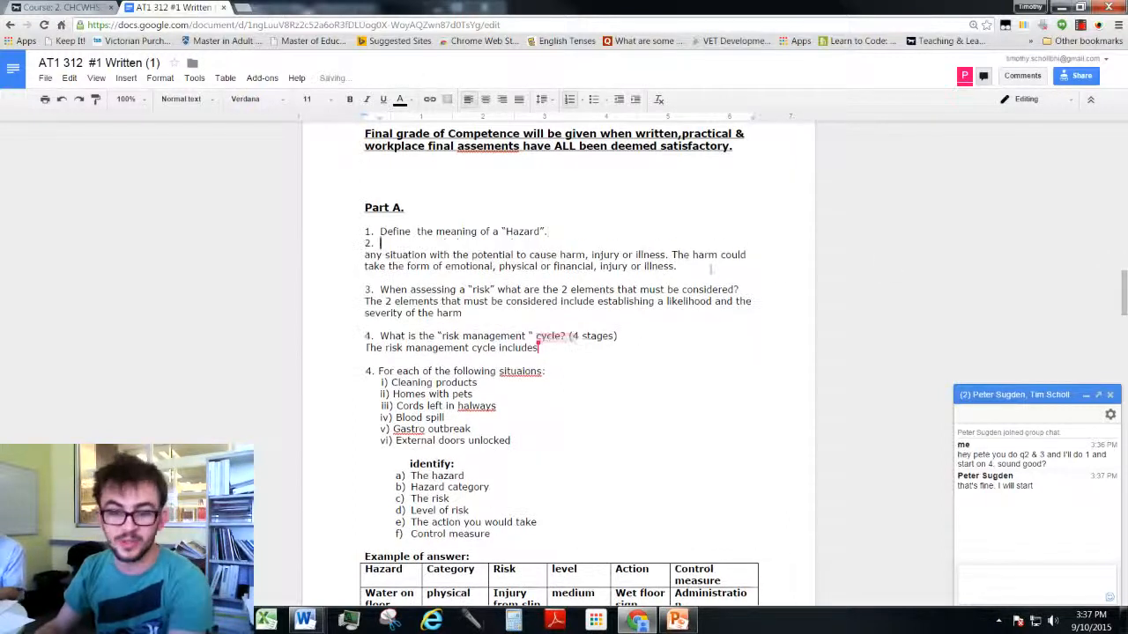
key(BackSpace)
click(742, 289)
key(Return)
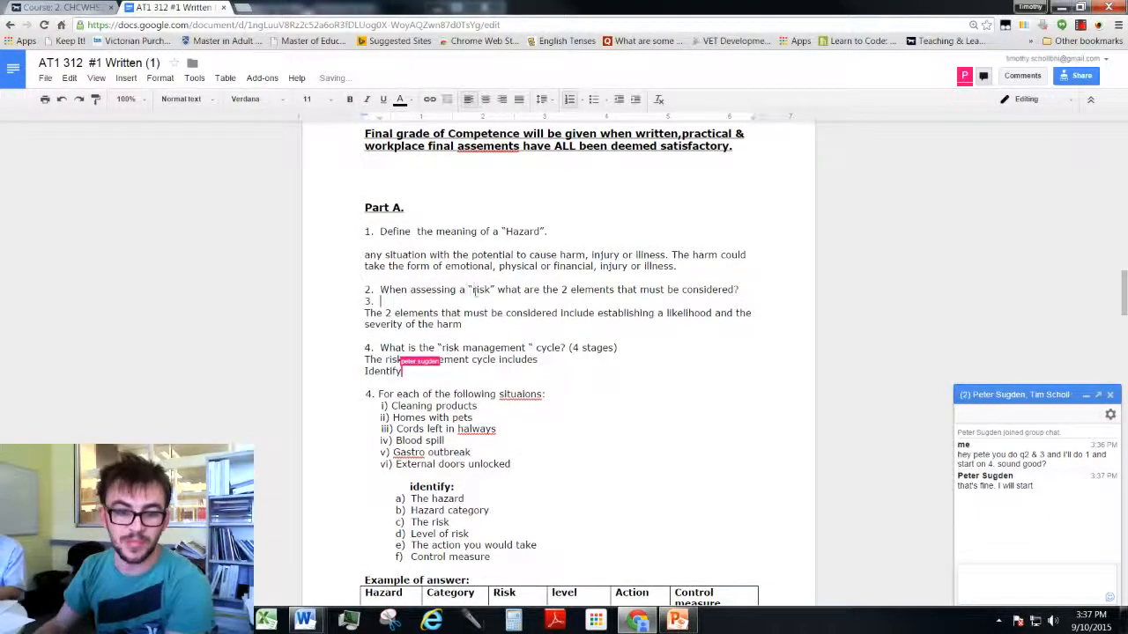
key(BackSpace)
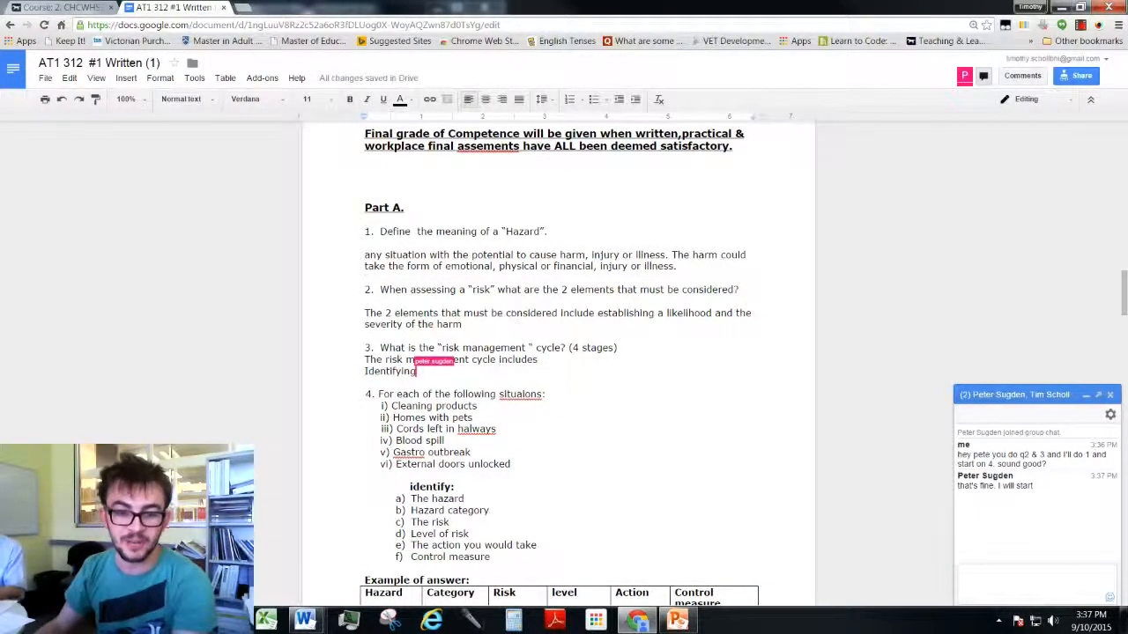
scroll(663, 543, down, 2)
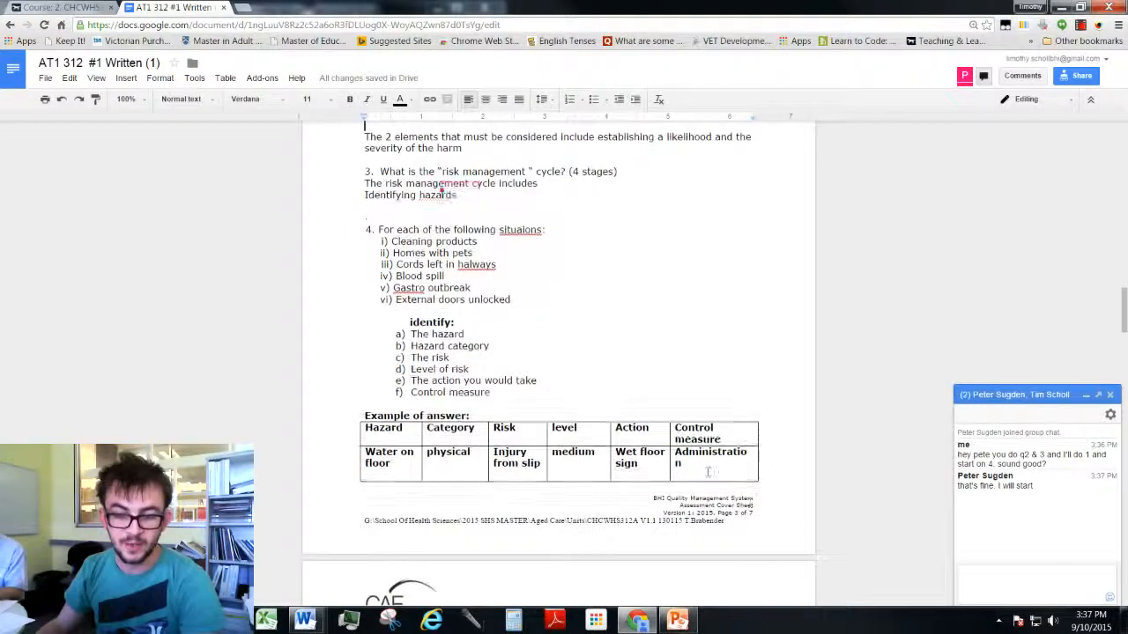
Copy the example hazard table and paste it under Cleaning products and Homes with pets
drag(367, 429, 696, 364)
scroll(650, 467, down, 3)
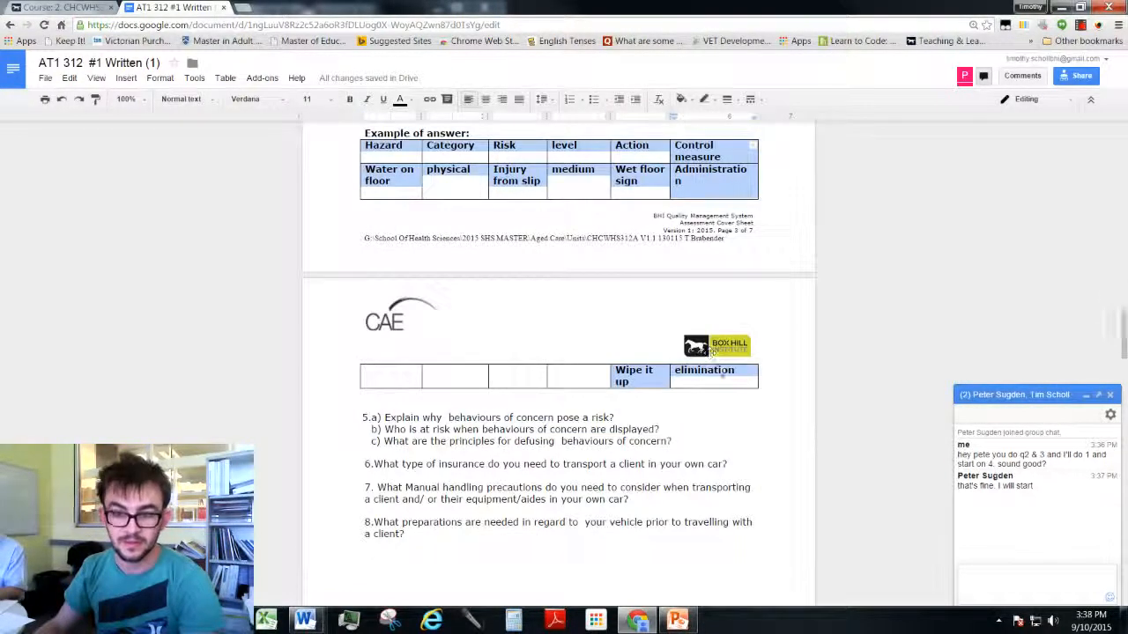
scroll(719, 352, up, 3)
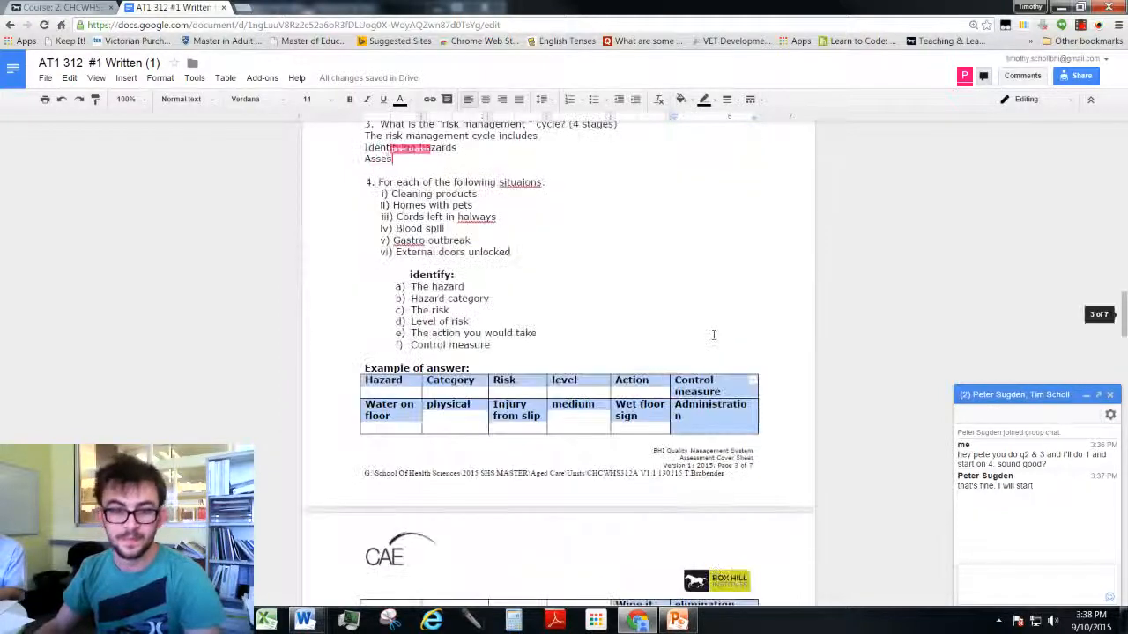
click(479, 253)
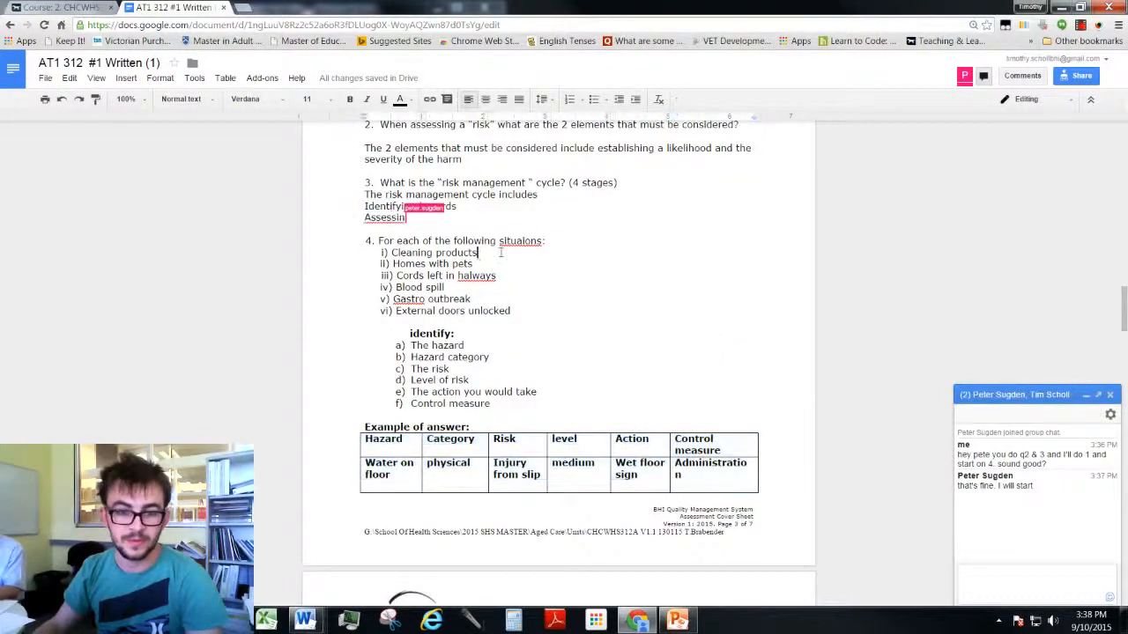
key(Return)
text(Hazard	Category	Risk	level	Action	Control measure Water on floor	physical	Injury from slip	medium	Wet floor sign Wipe it up	Administration  elimination)
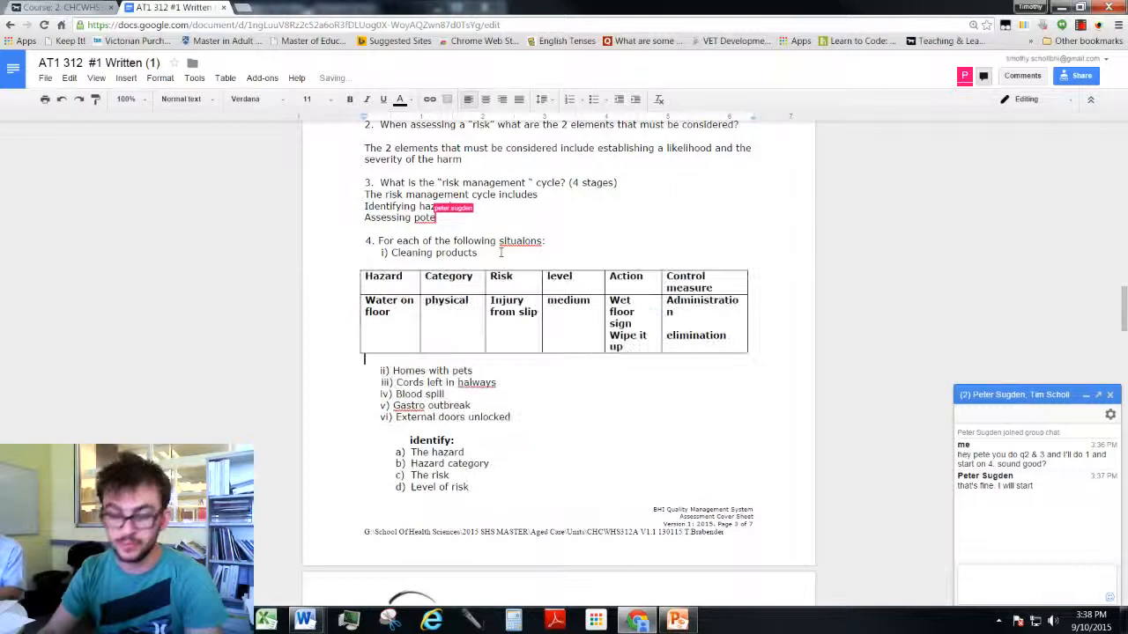
click(503, 368)
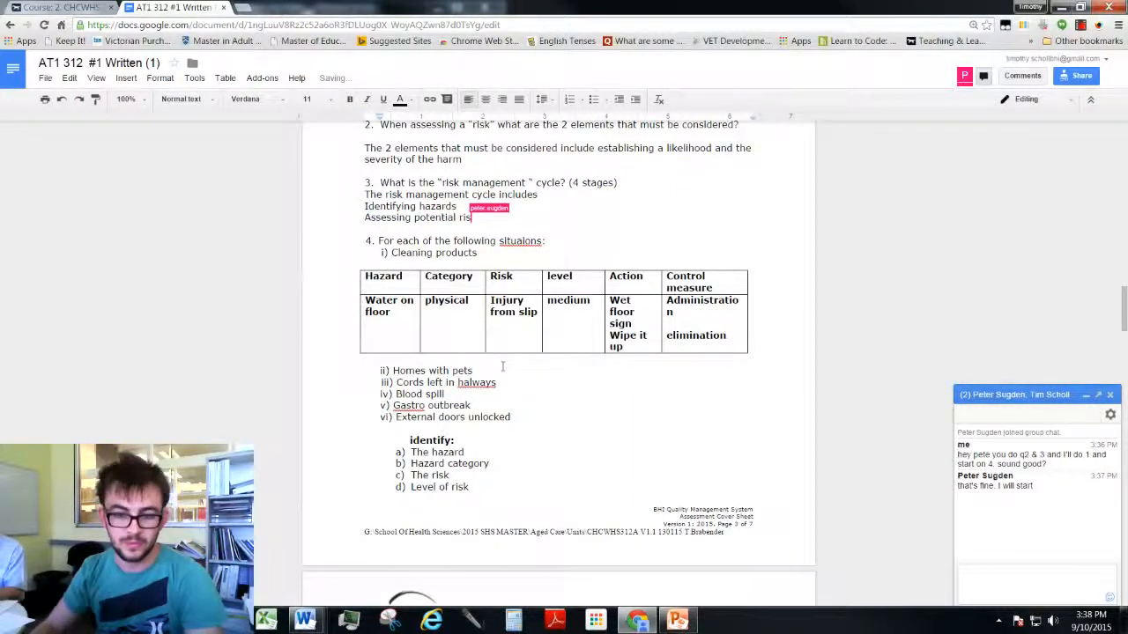
key(Return)
key(ctrl+v)
Paste the hazard table under the cords, Blood spill, Gastro outbreak and External doors unlocked items
click(512, 490)
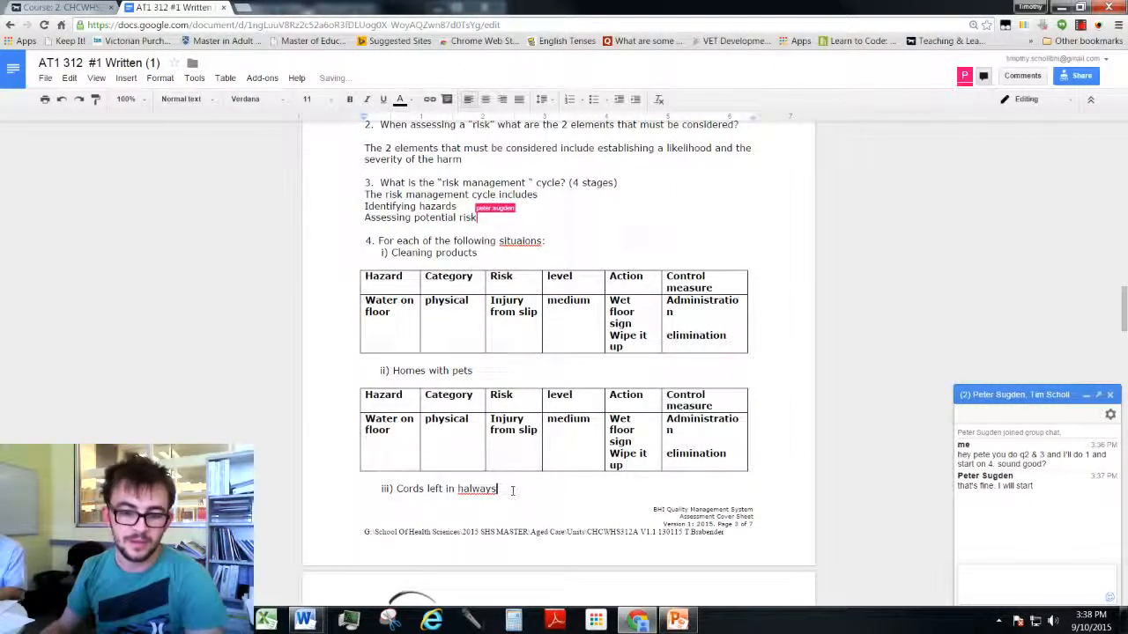
key(Return)
key(ctrl+v)
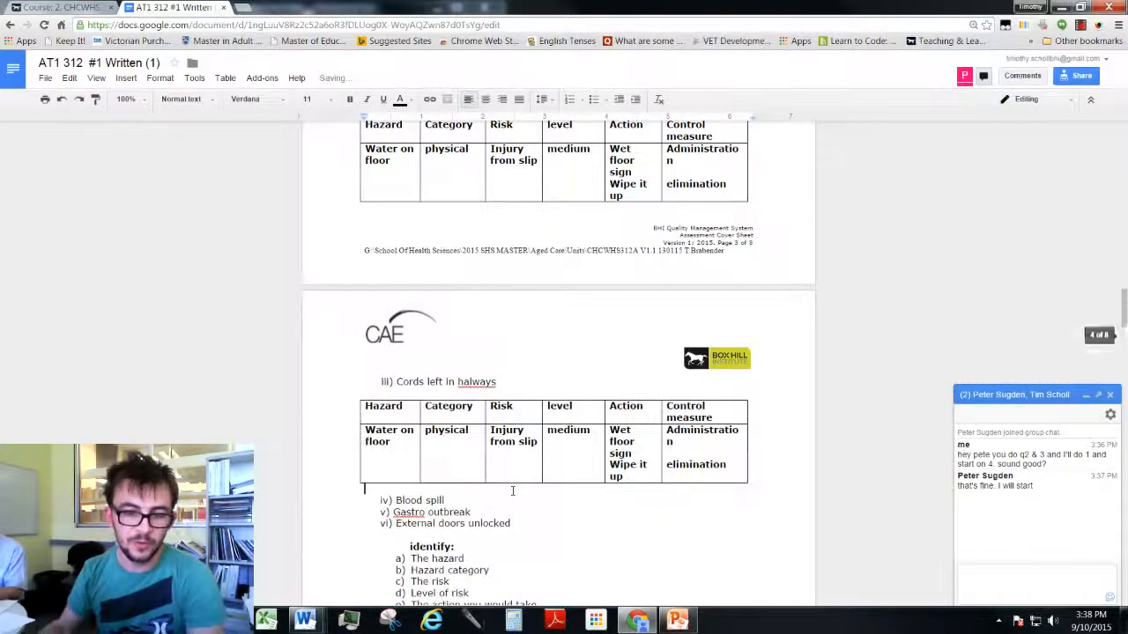
click(467, 498)
key(Return)
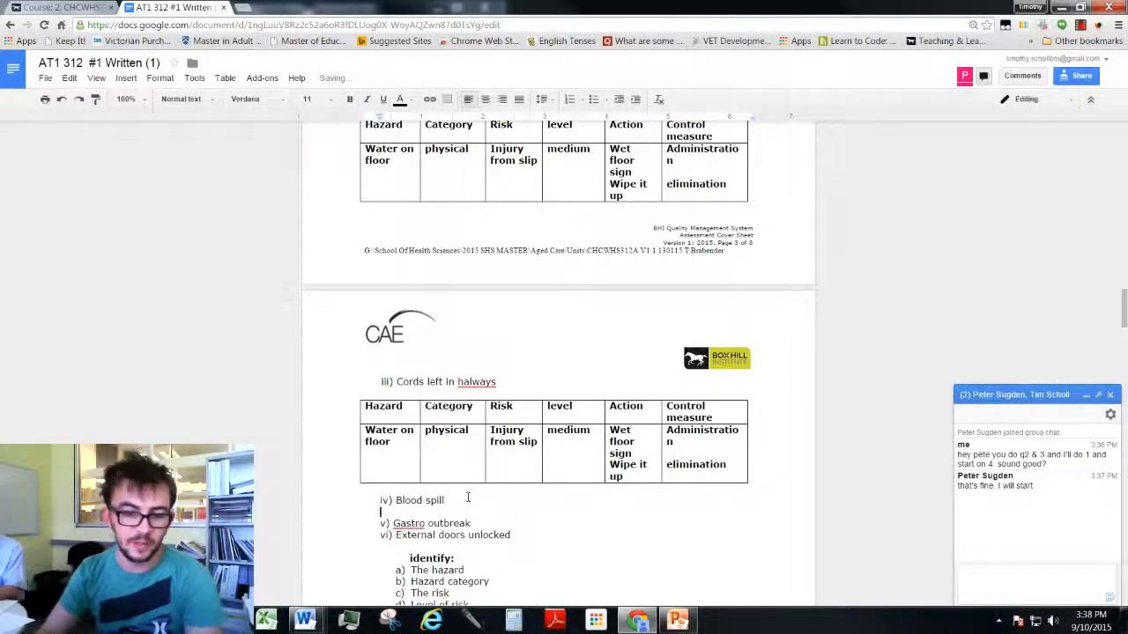
key(ctrl+v)
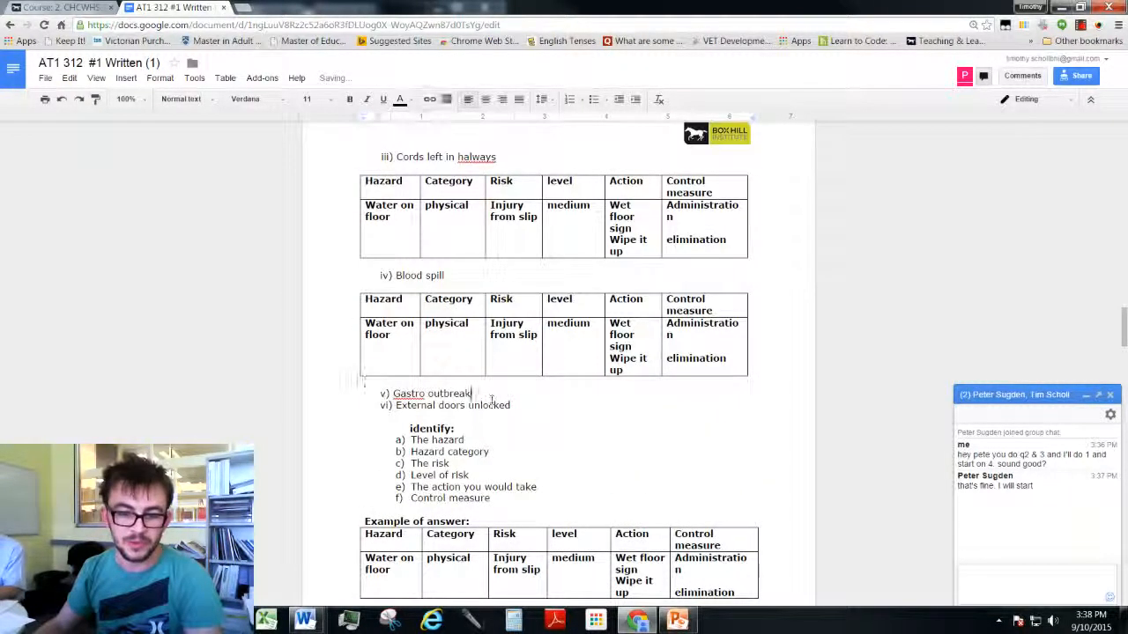
key(Return)
key(ctrl+v)
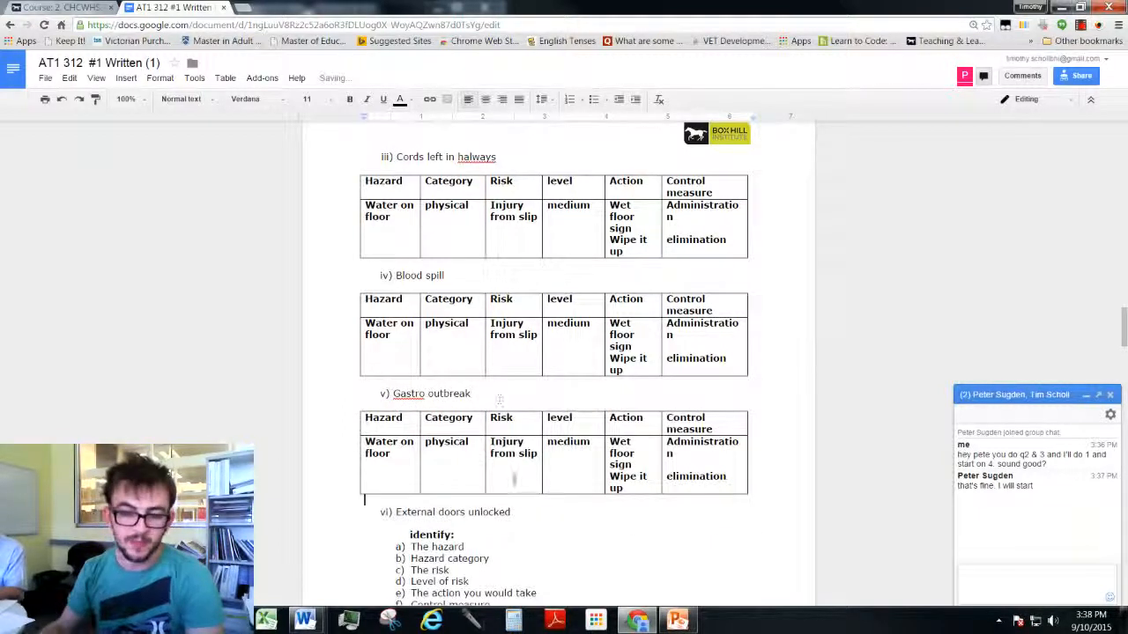
key(Return)
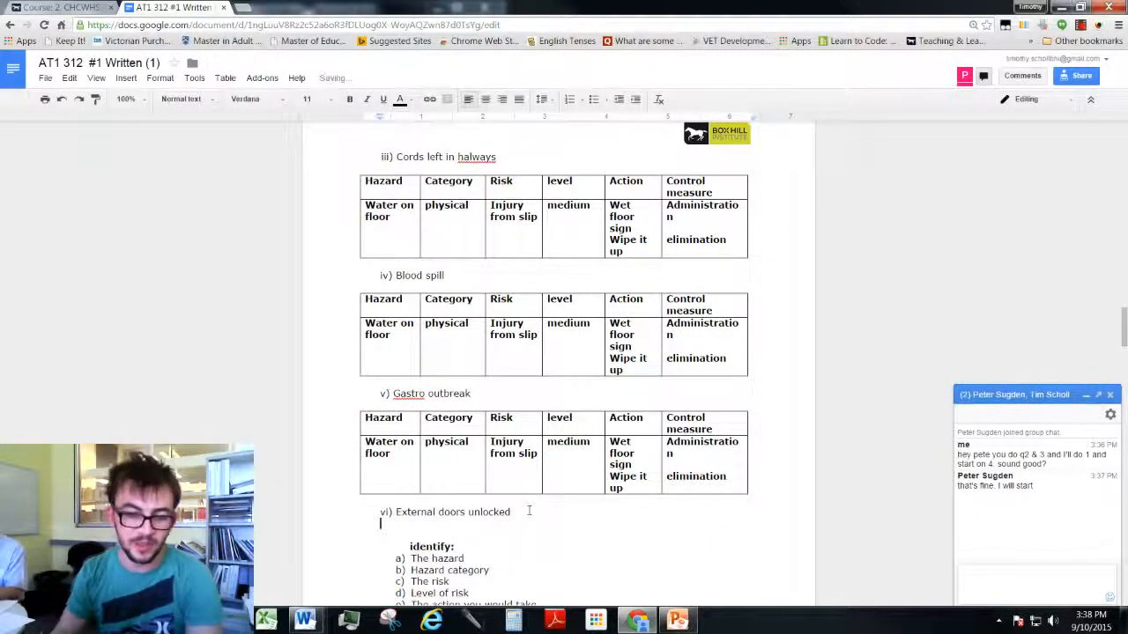
key(ctrl+v)
scroll(529, 511, up, 10)
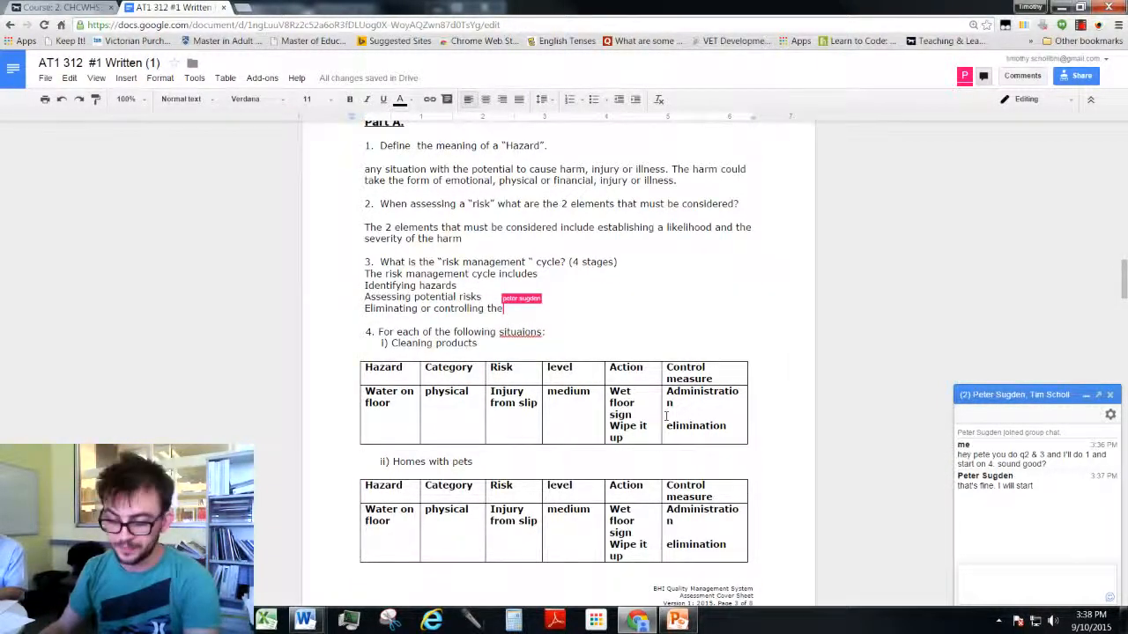
Focus the group chat message box, then open a new Chrome tab on the Google start page
text(t)
scroll(653, 367, up, 1)
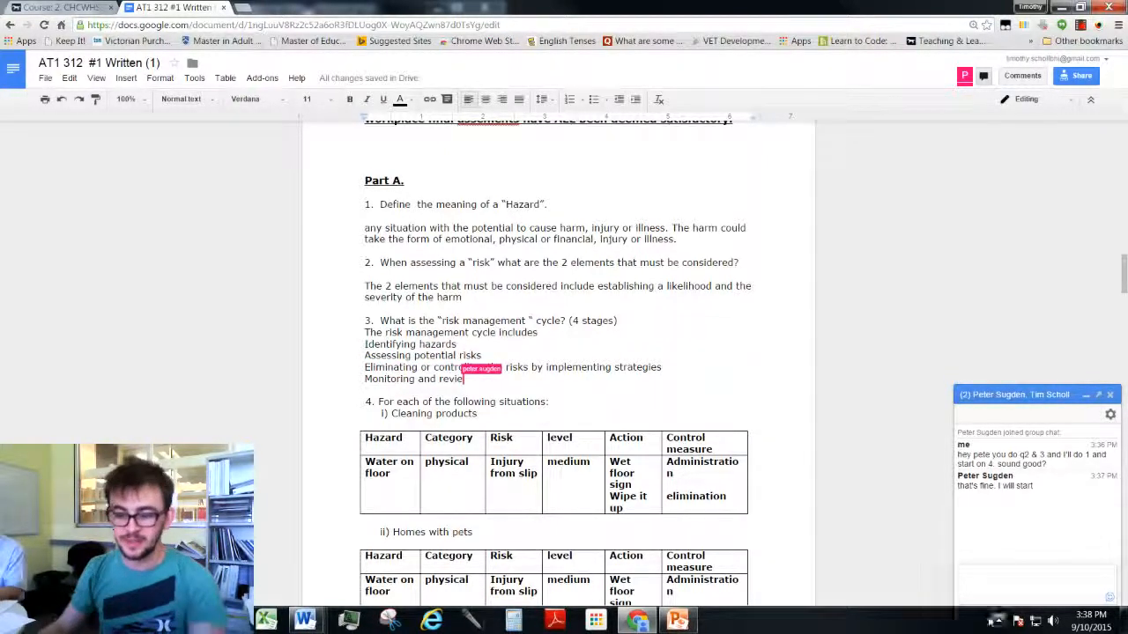
click(1013, 583)
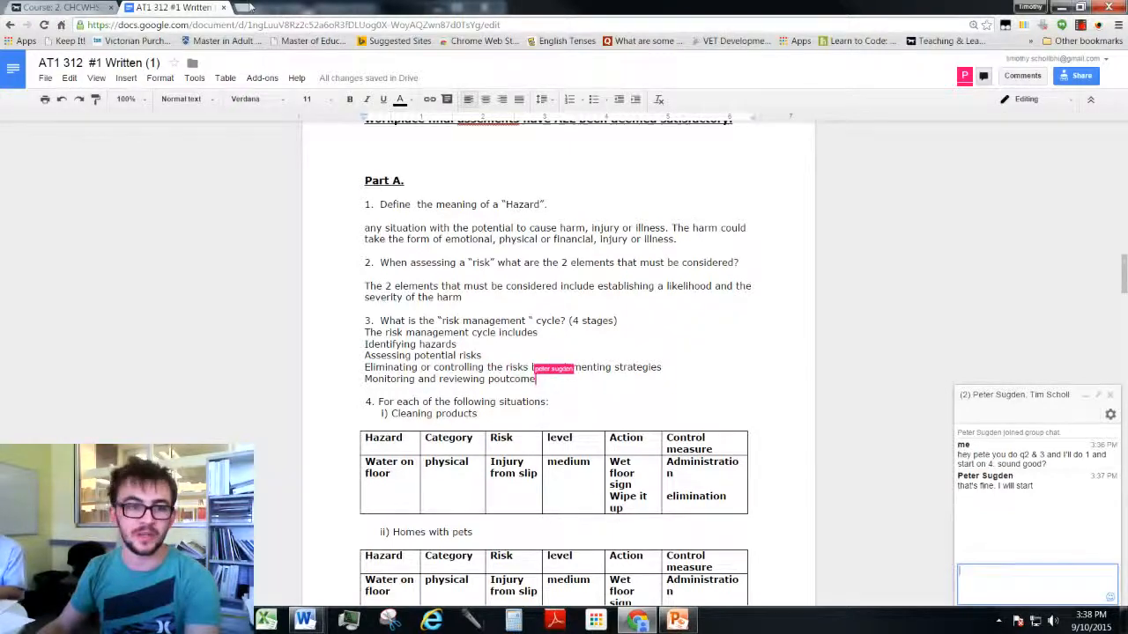
click(246, 7)
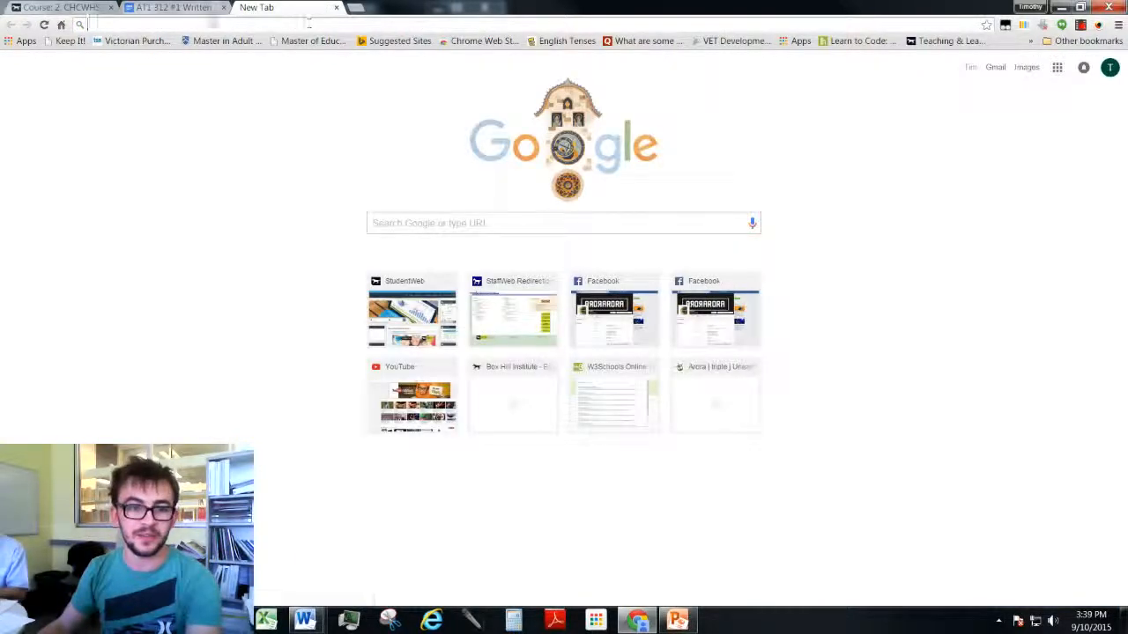
Select the bullet list on PowerPoint's Hazard Identification slide
drag(1127, 13, 669, 40)
click(418, 295)
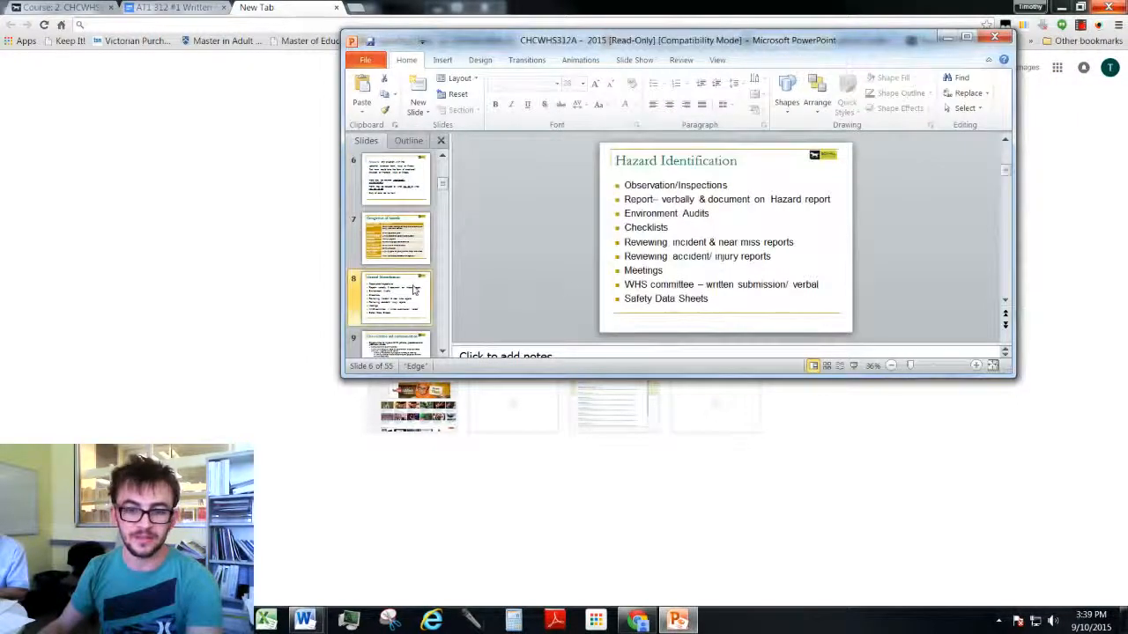
mouse_move(719, 298)
mouse_down()
mouse_move(669, 228)
mouse_move(718, 187)
mouse_move(736, 200)
mouse_up()
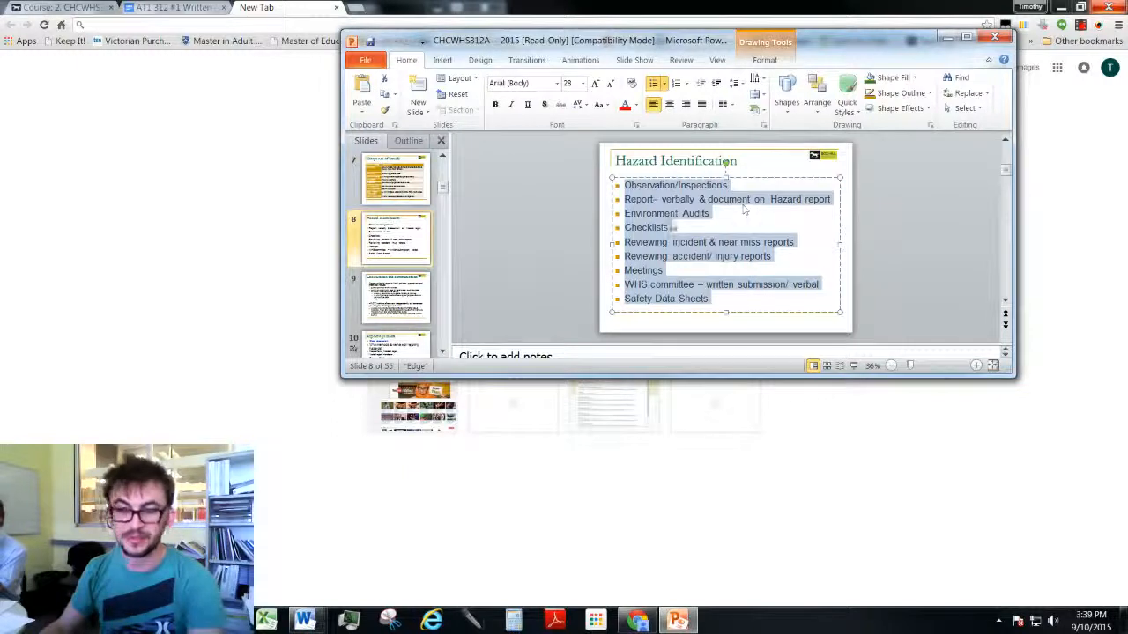
Send a 'look at this' chat message, then the pasted hazard identification list
click(189, 229)
click(178, 7)
click(67, 7)
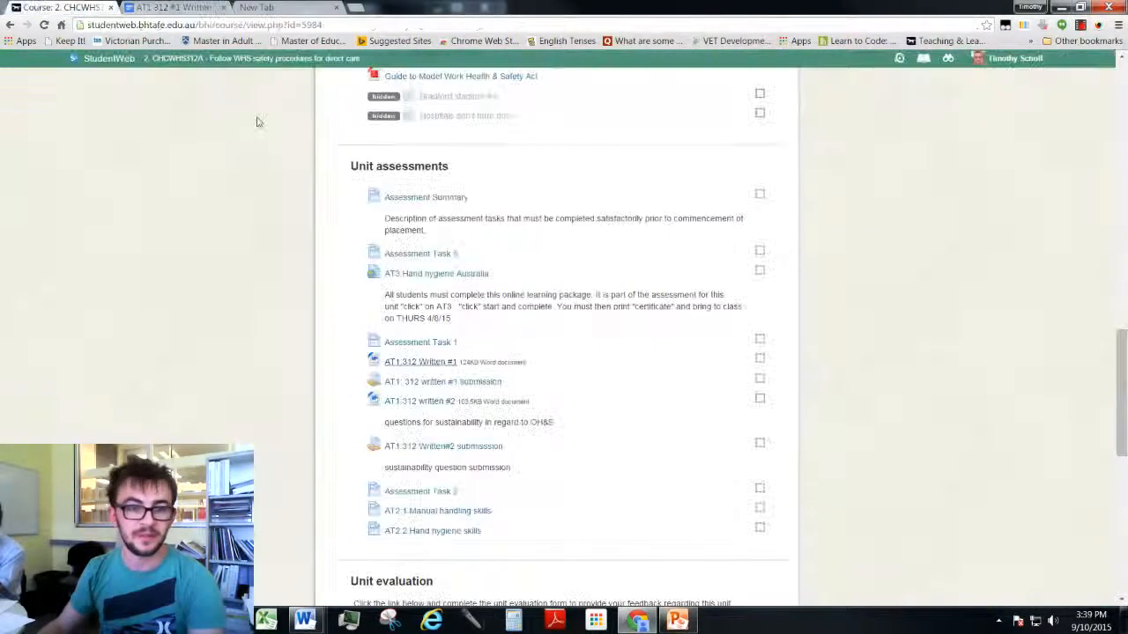
click(178, 7)
text(he)
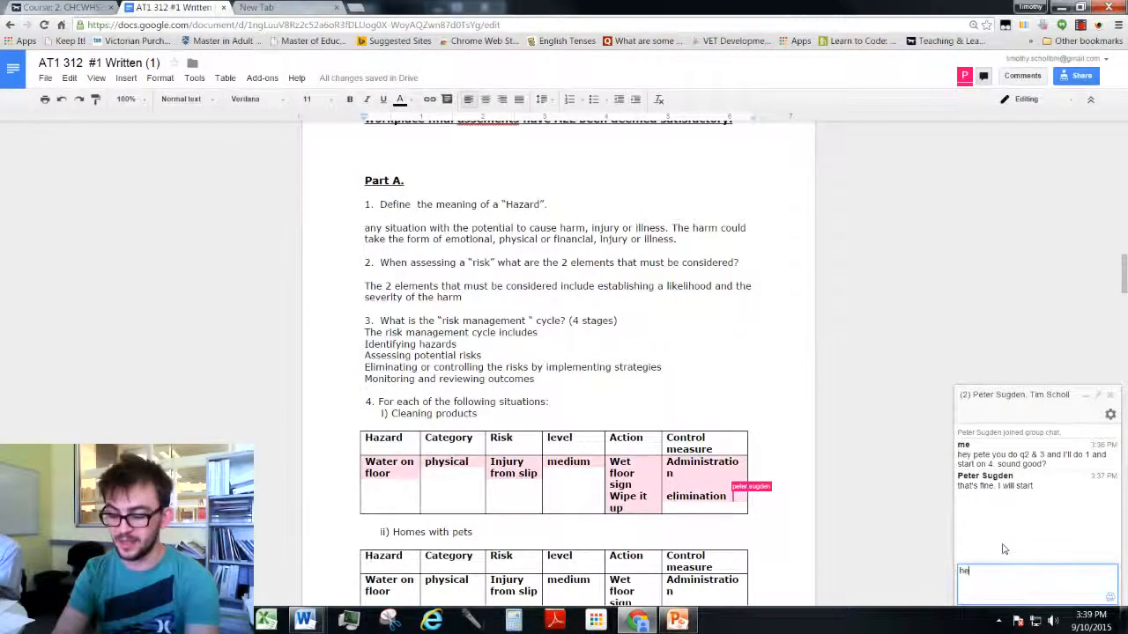
text(y pete look at this)
key(Return)
key(ctrl+v)
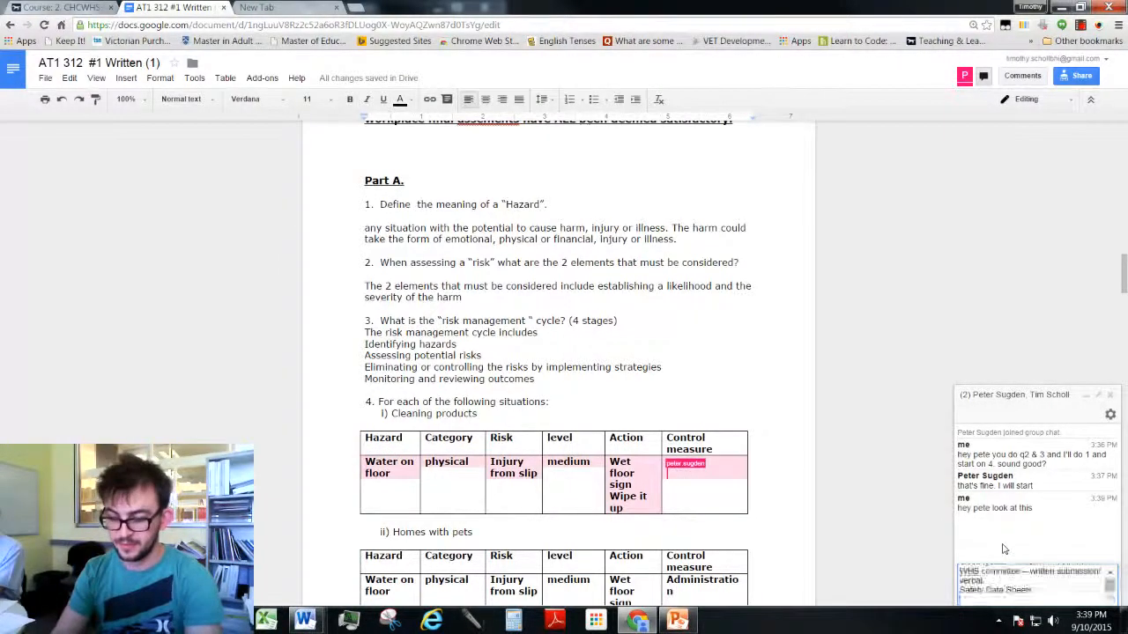
key(Return)
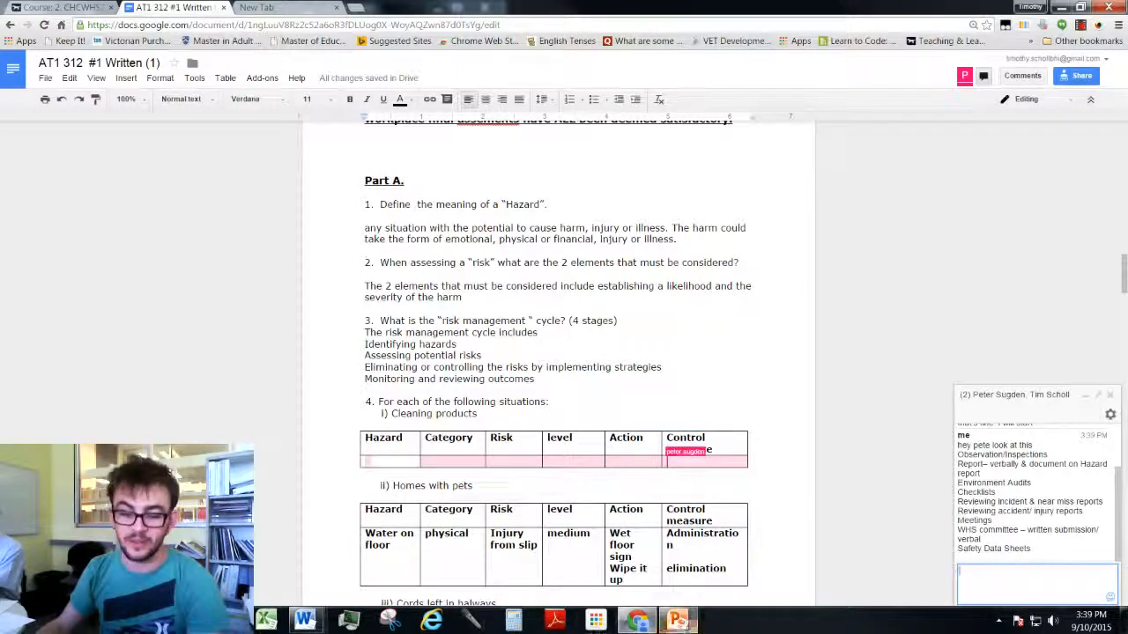
Capture the Categories of hazards slide with Snipping Tool
click(676, 620)
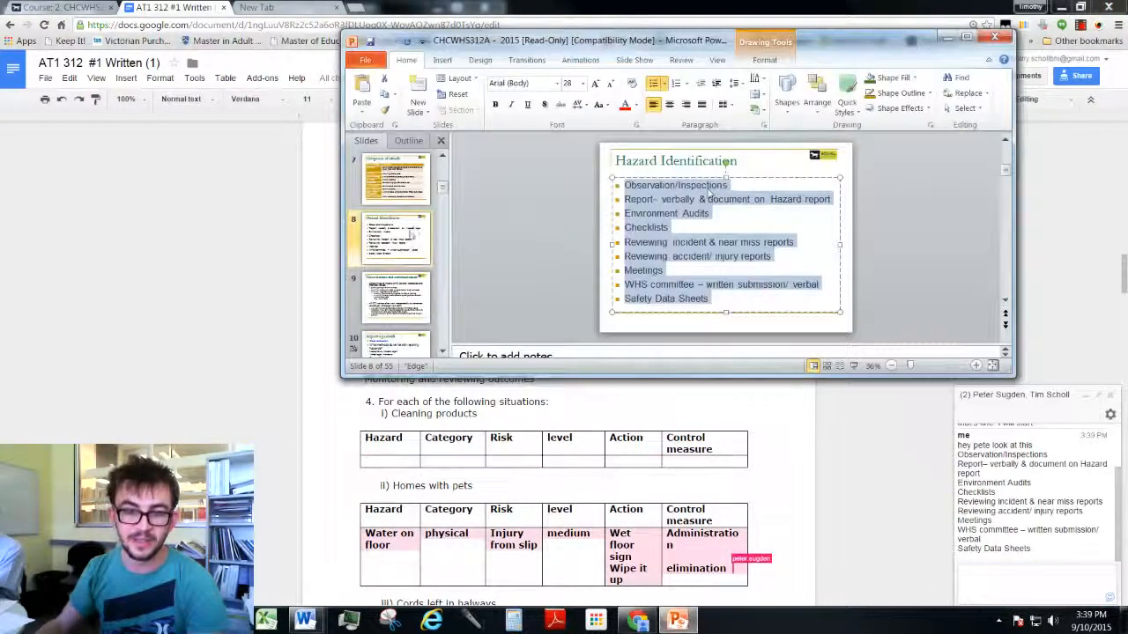
scroll(709, 193, up, 1)
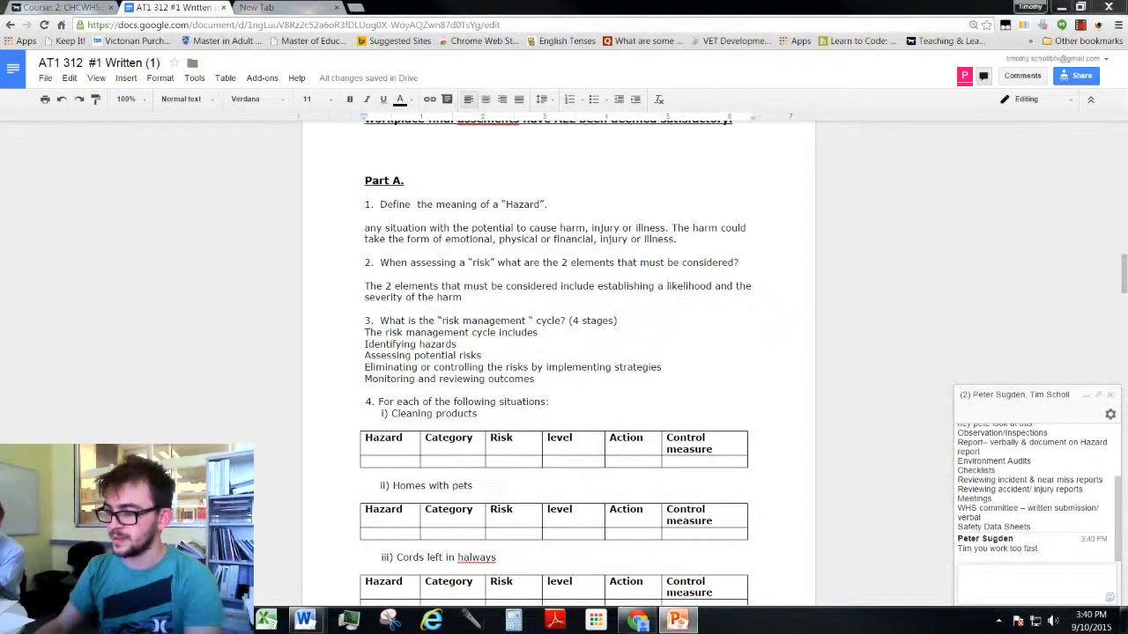
drag(1127, 25, 453, 87)
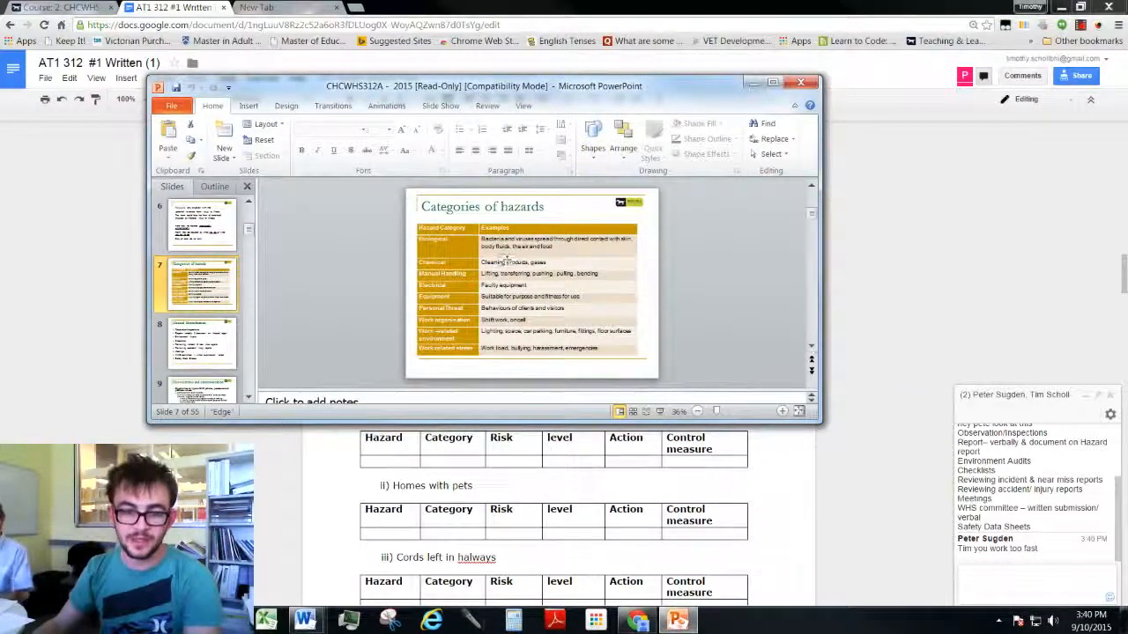
click(390, 621)
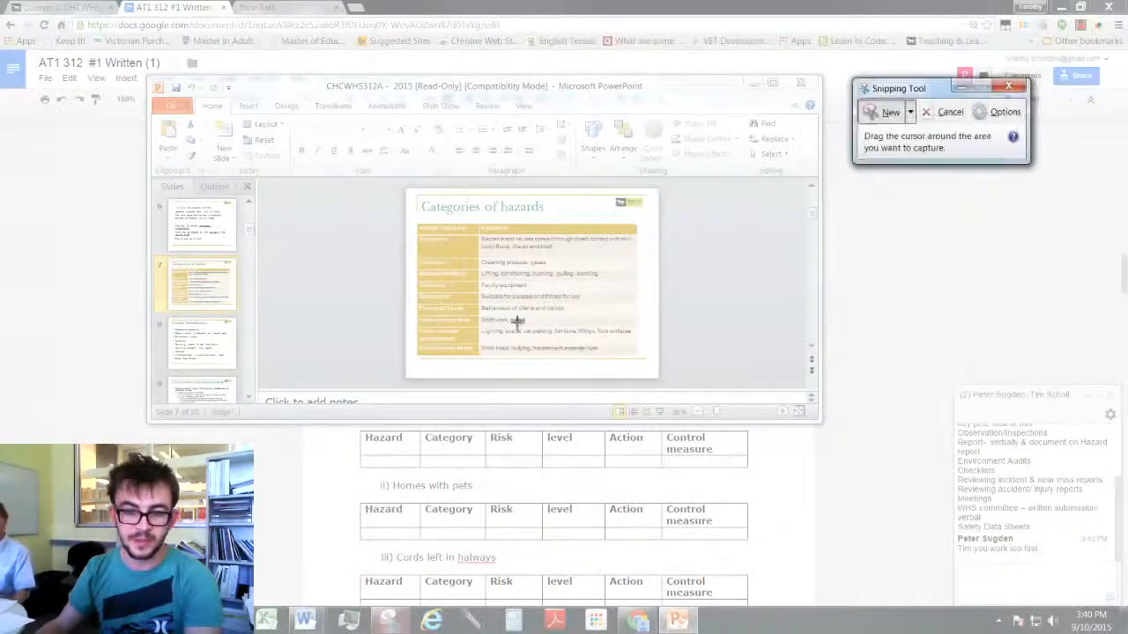
drag(397, 187, 670, 383)
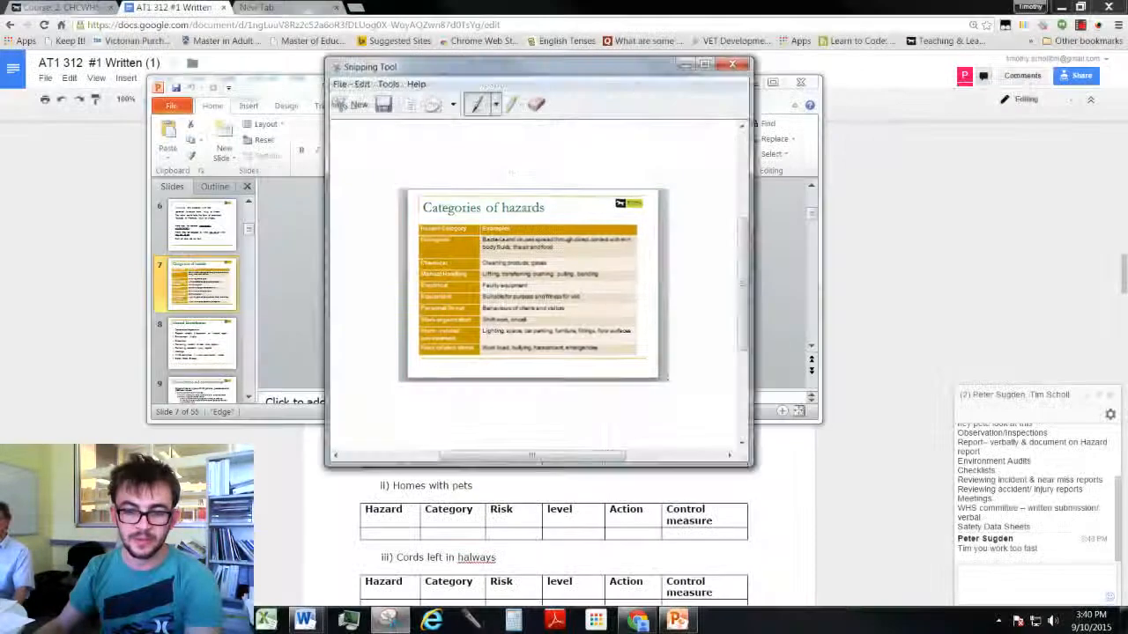
Save the capture to the Desktop as hazards.PNG, replacing the old file
click(382, 103)
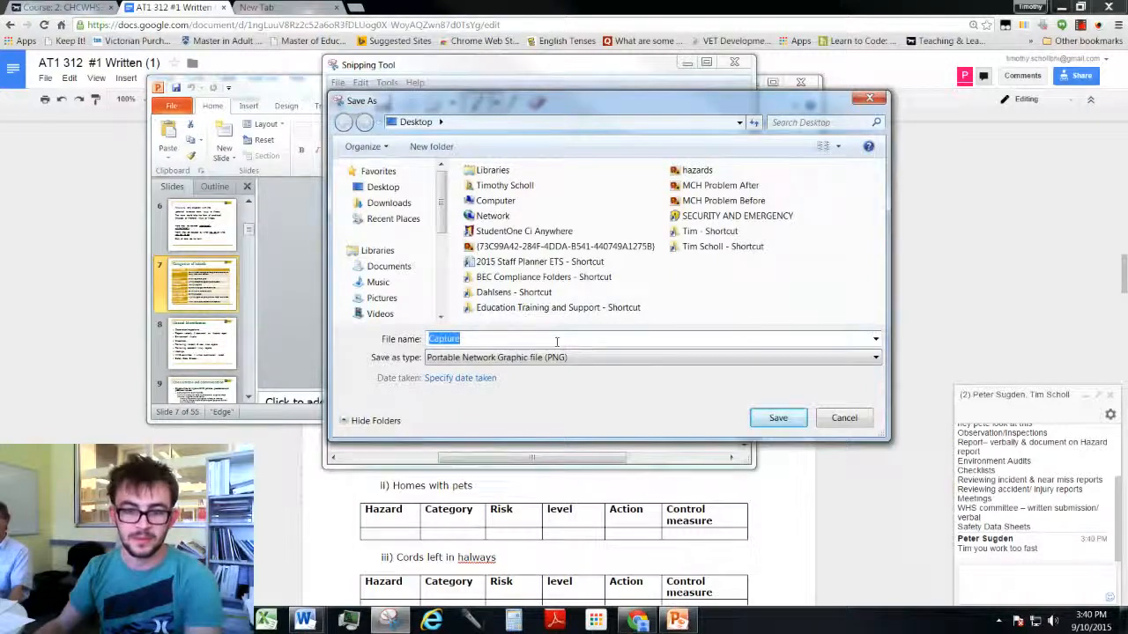
click(697, 170)
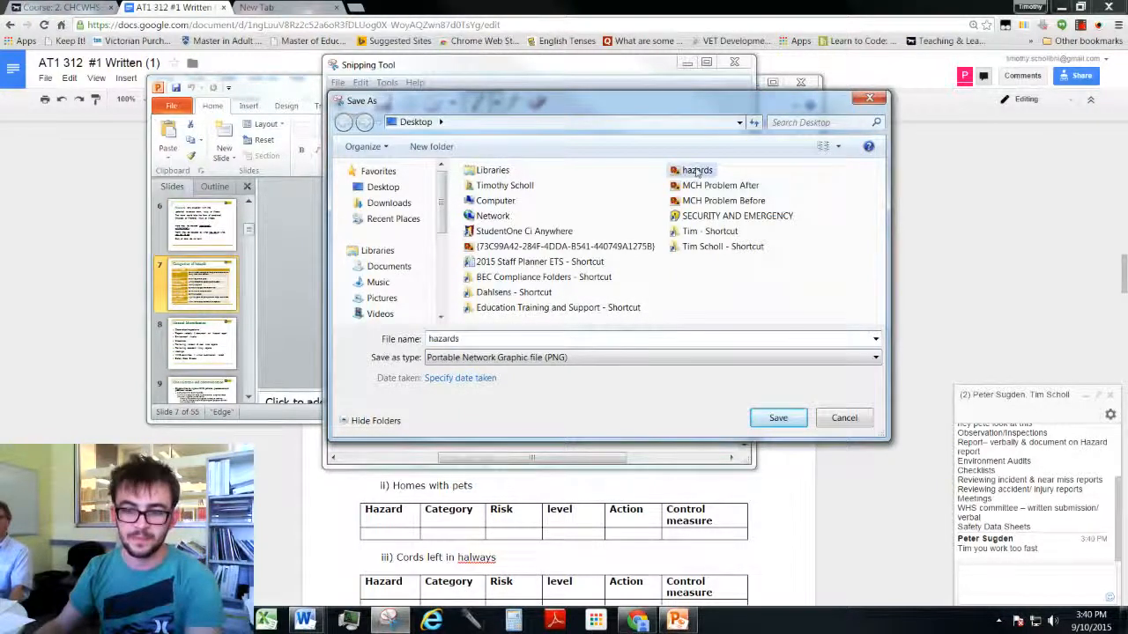
click(778, 418)
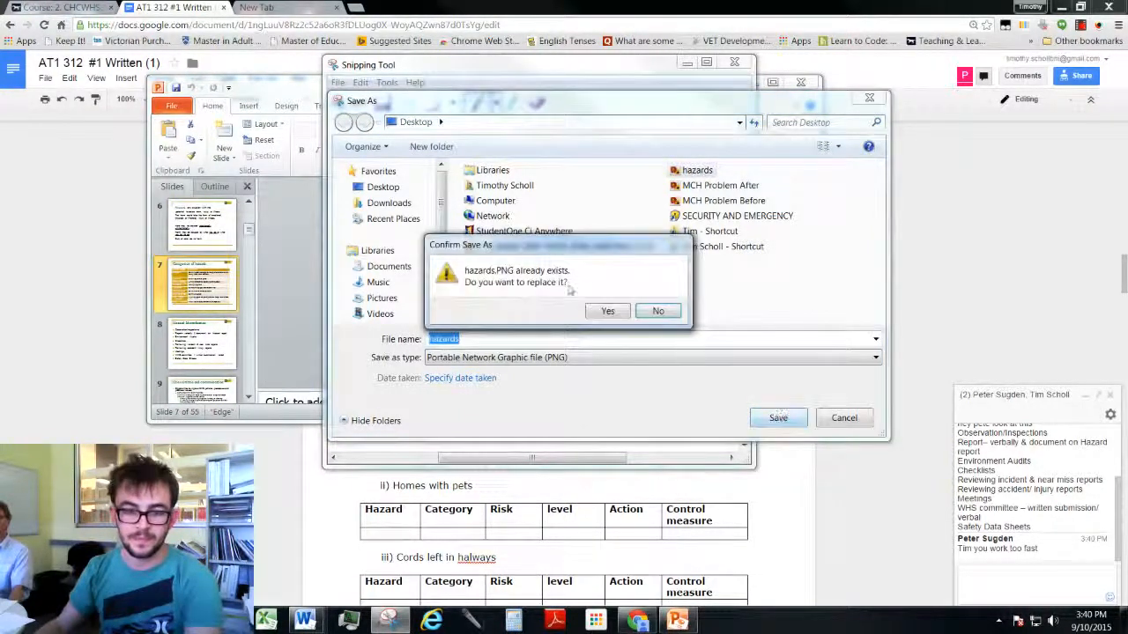
click(610, 311)
click(734, 62)
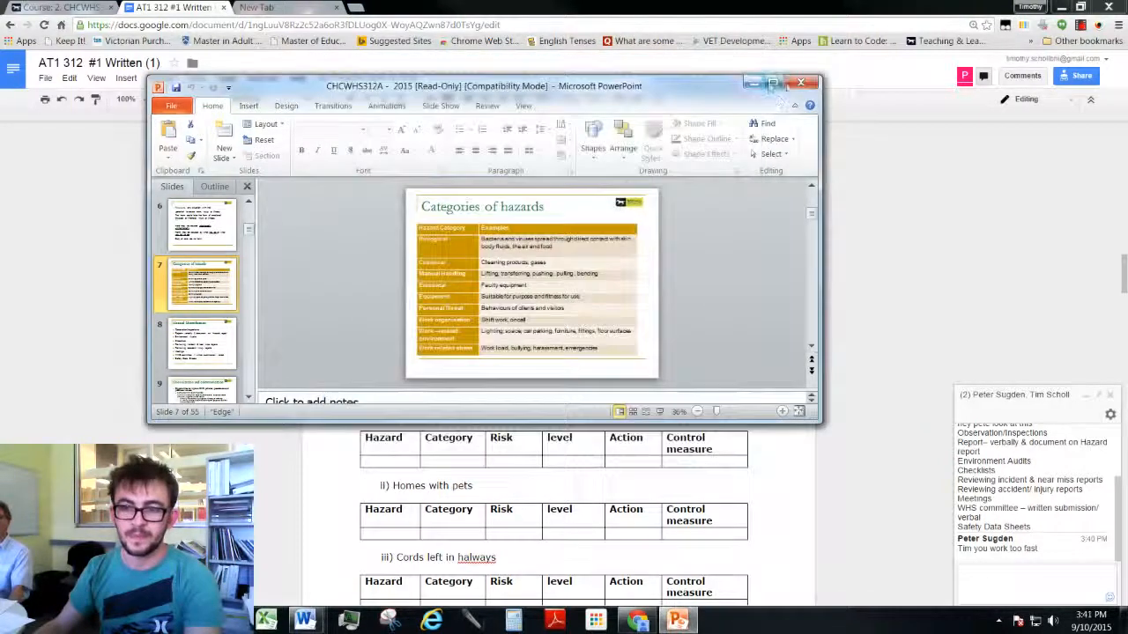
click(754, 82)
click(964, 77)
click(1020, 582)
Insert the hazards image after 'd) Level of risk' and send 'look at what I just put in' in chat
drag(750, 345, 487, 252)
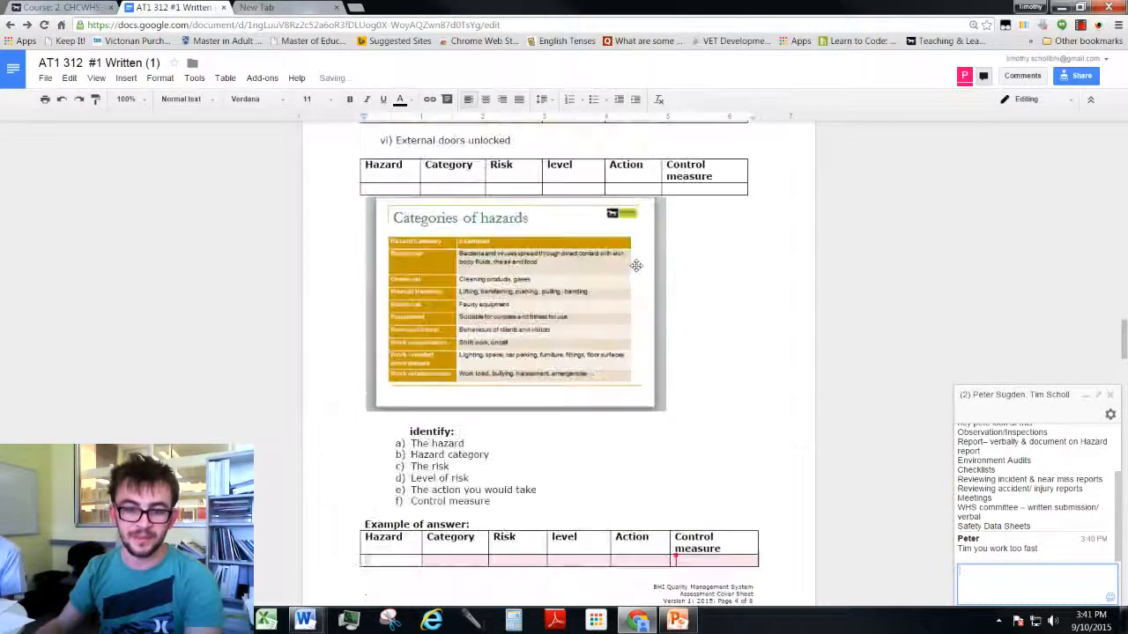
click(993, 579)
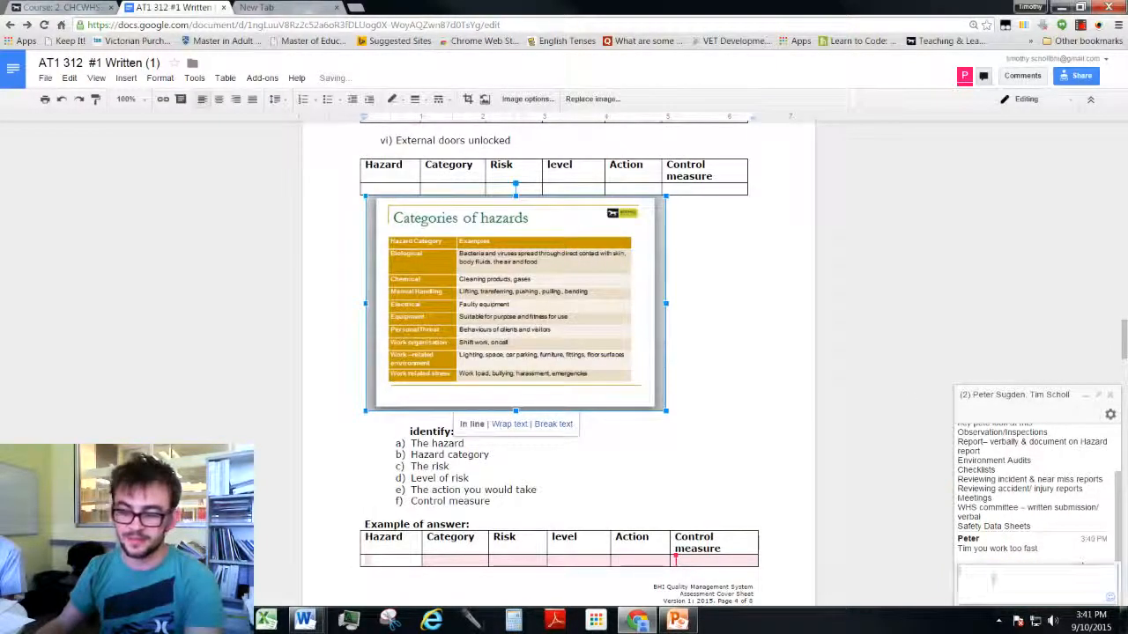
text(look )
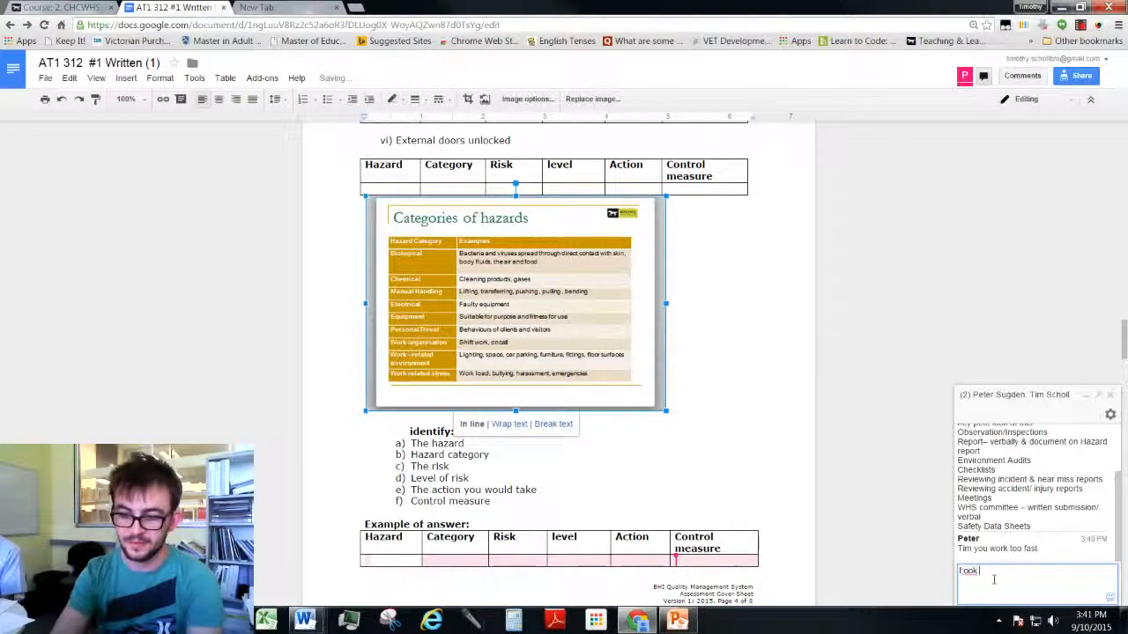
text(at what I just put in)
key(Return)
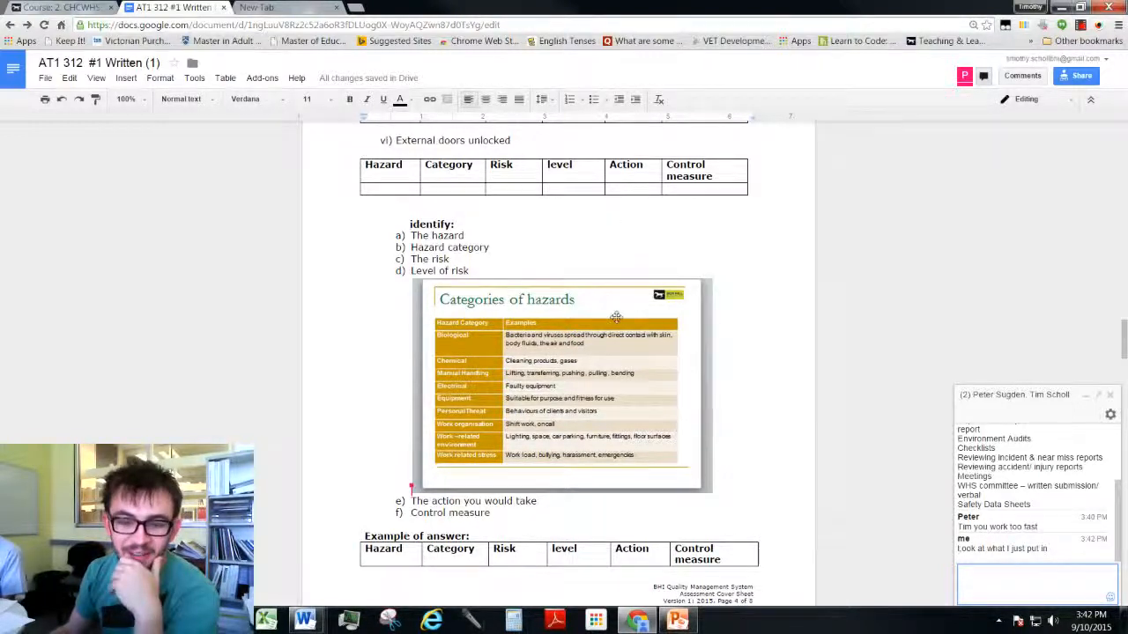
Download the assessment as a Microsoft Word (.docx) file
scroll(616, 317, down, 4)
scroll(617, 317, up, 6)
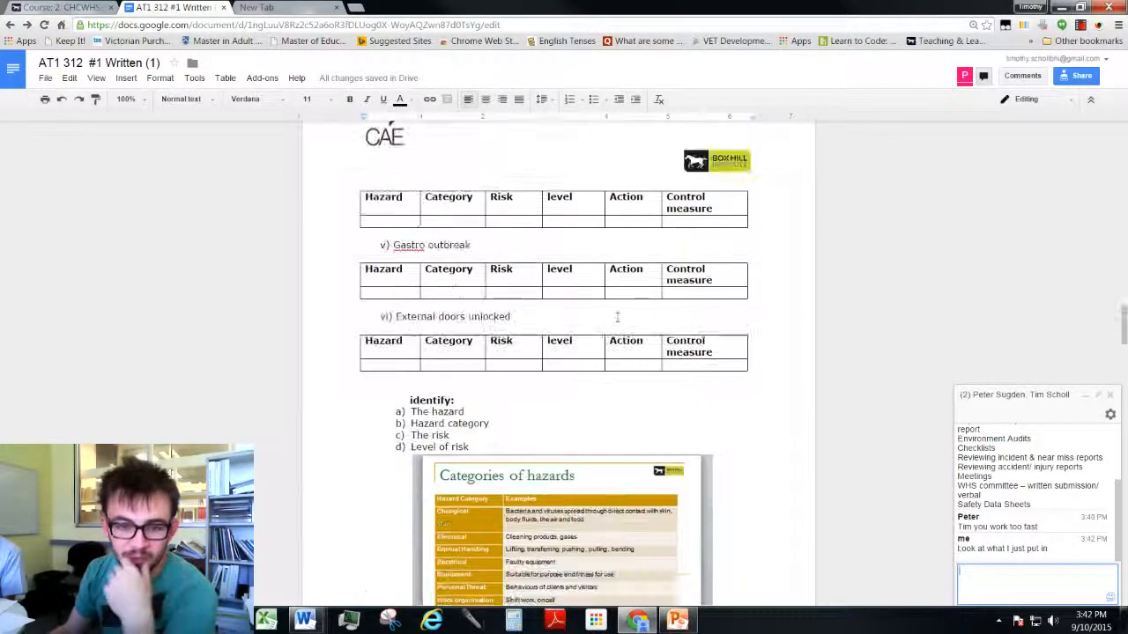
scroll(617, 317, up, 1)
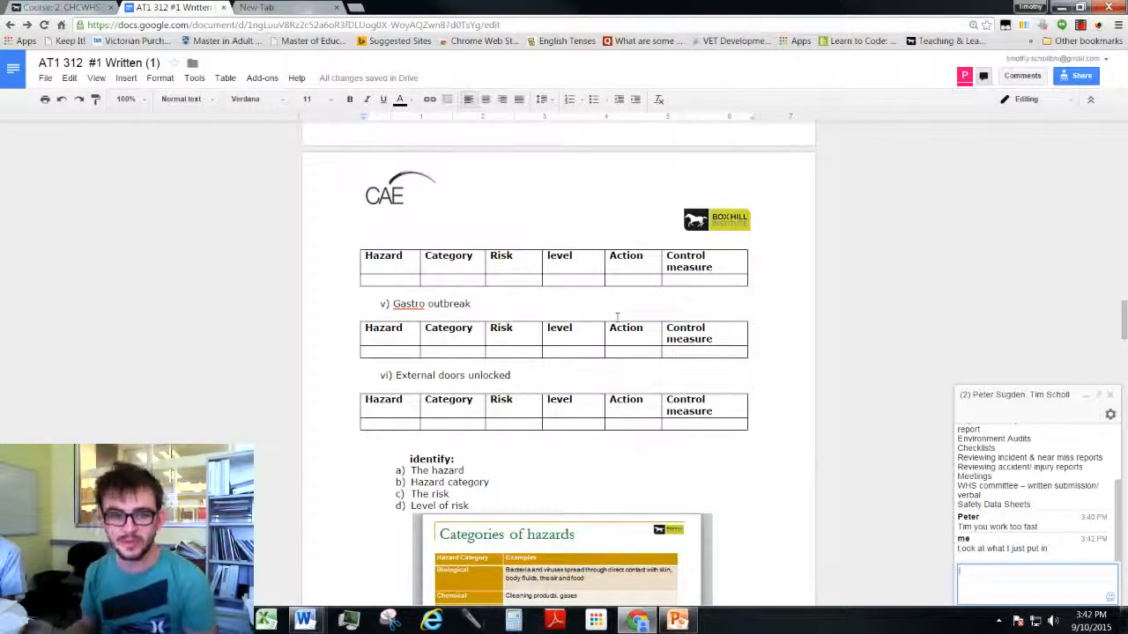
click(46, 79)
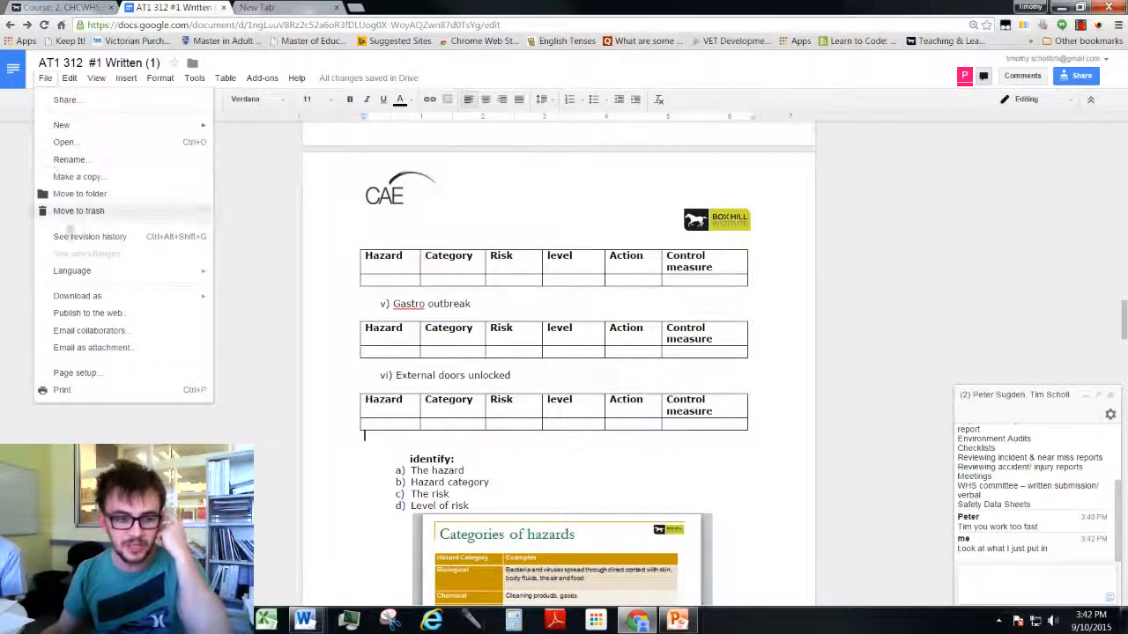
mouse_move(96, 295)
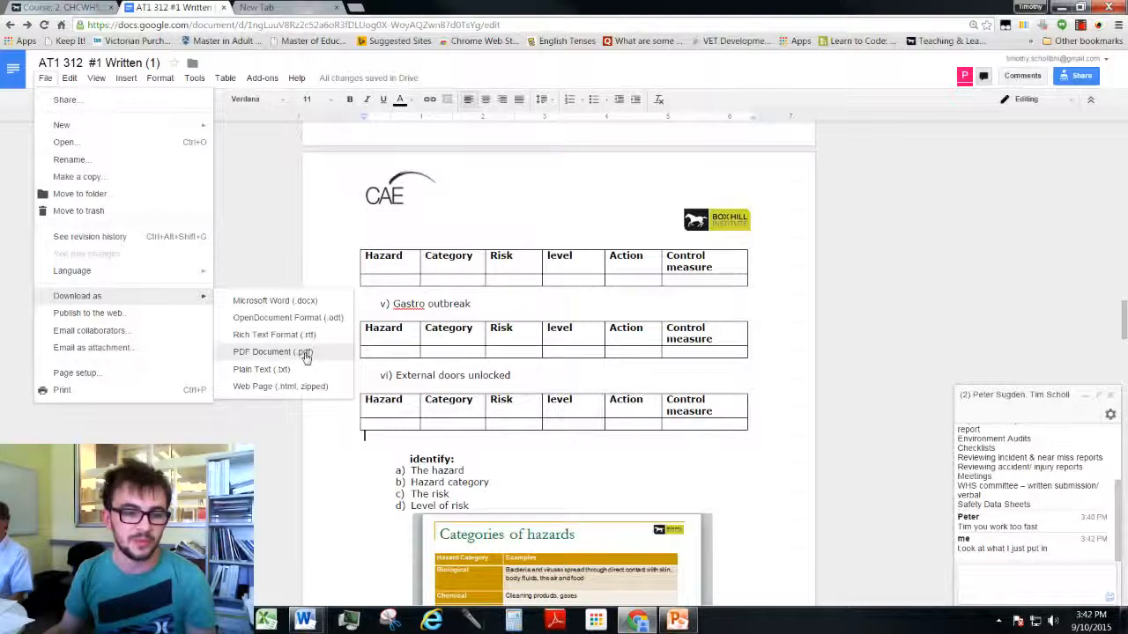
click(310, 301)
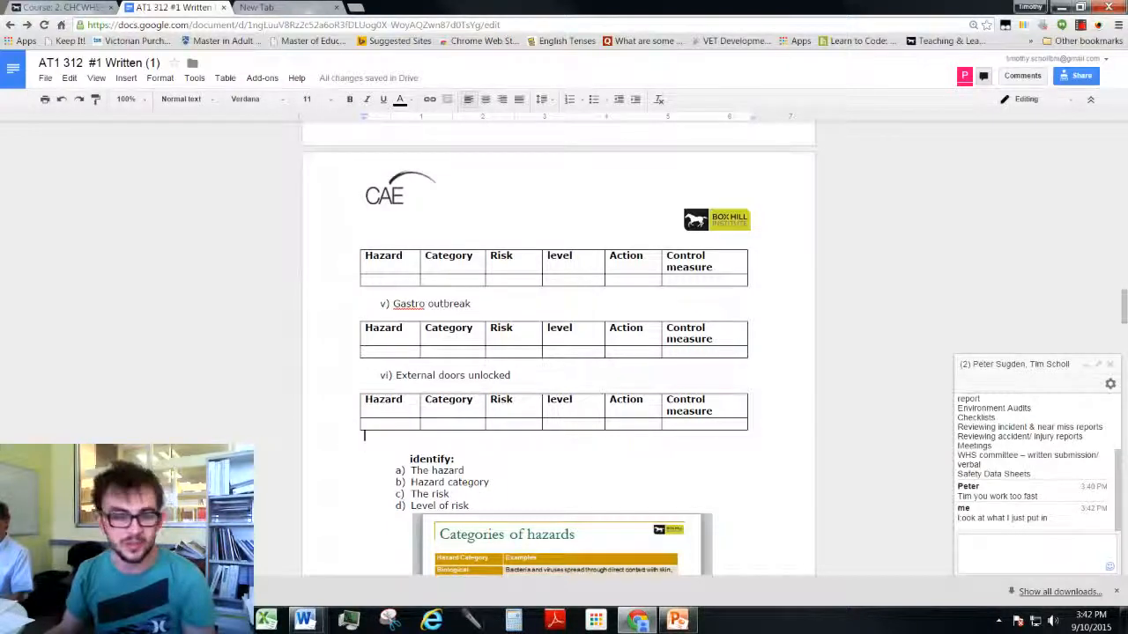
scroll(322, 393, down, 10)
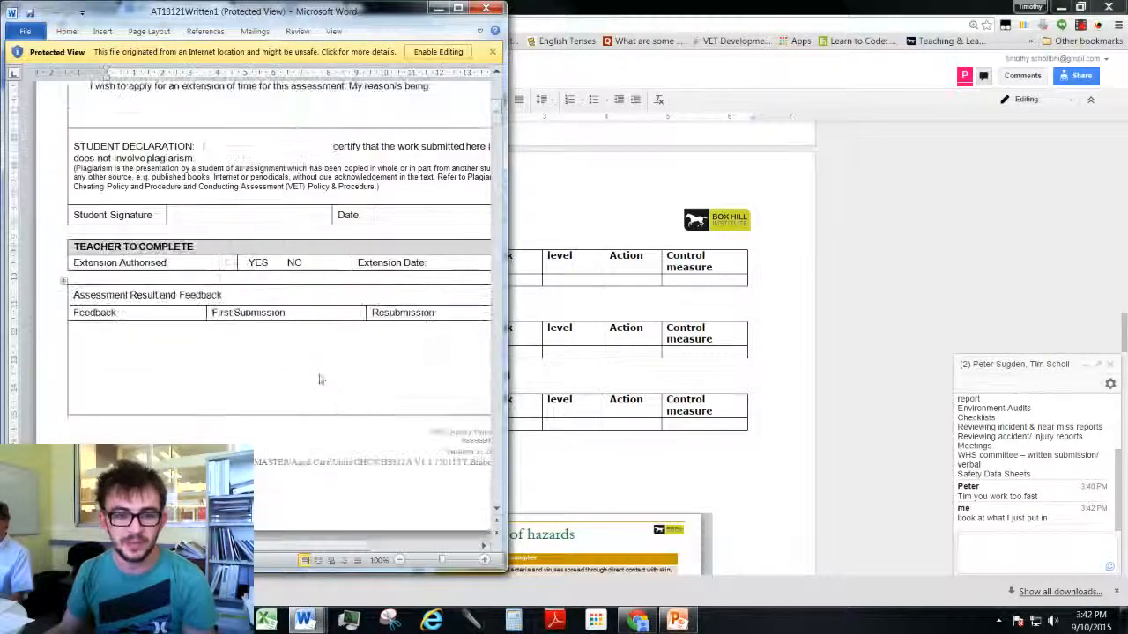
scroll(322, 393, down, 15)
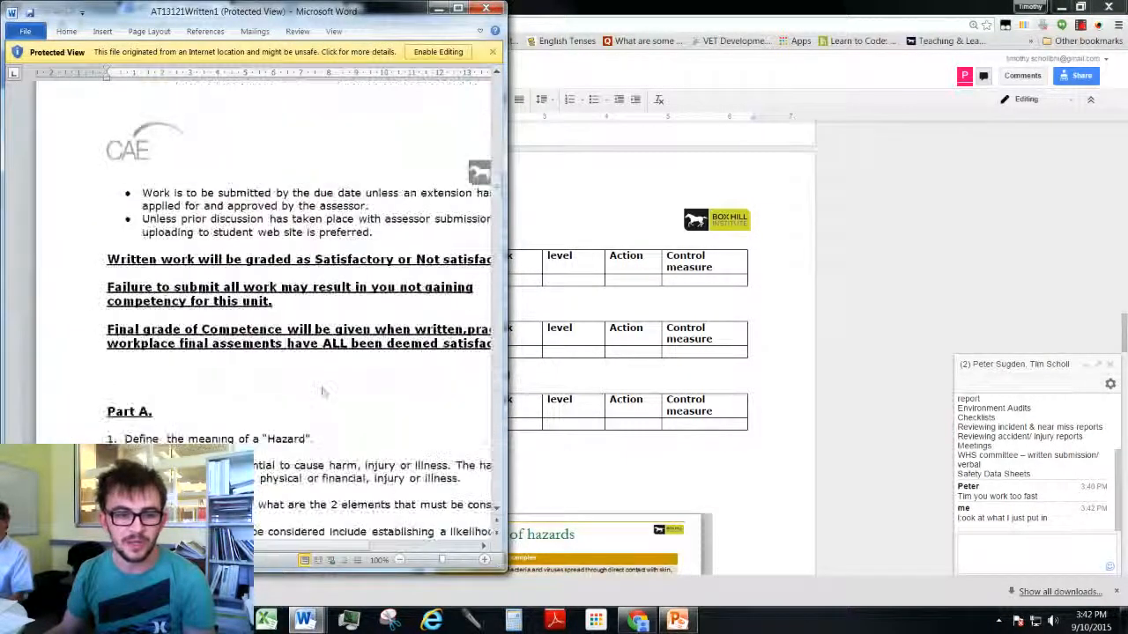
scroll(323, 393, down, 15)
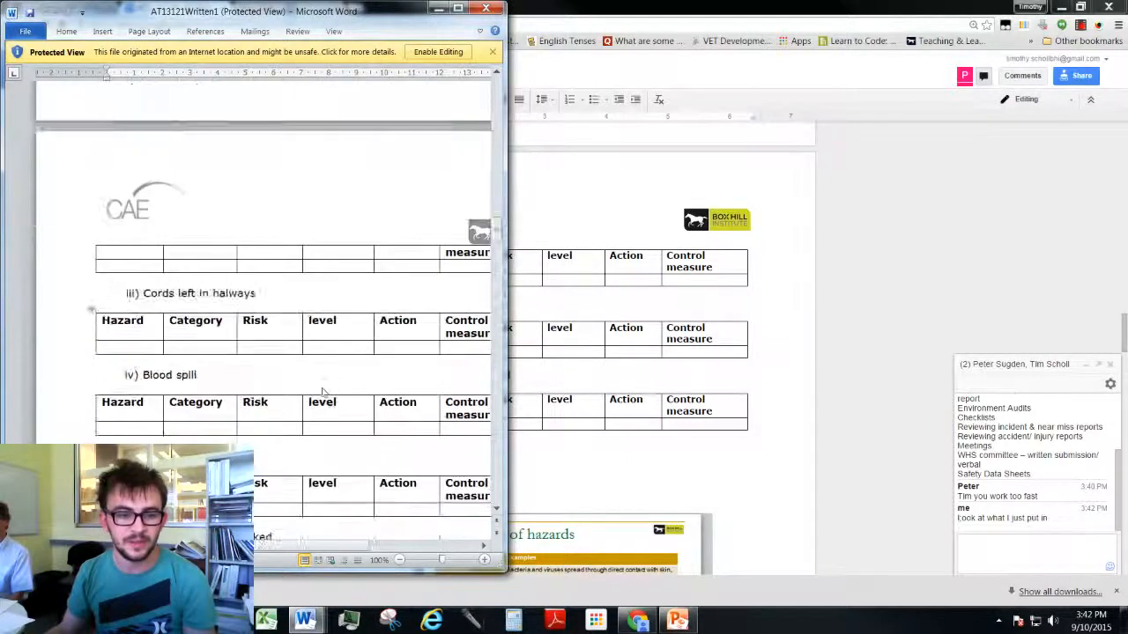
scroll(322, 392, down, 8)
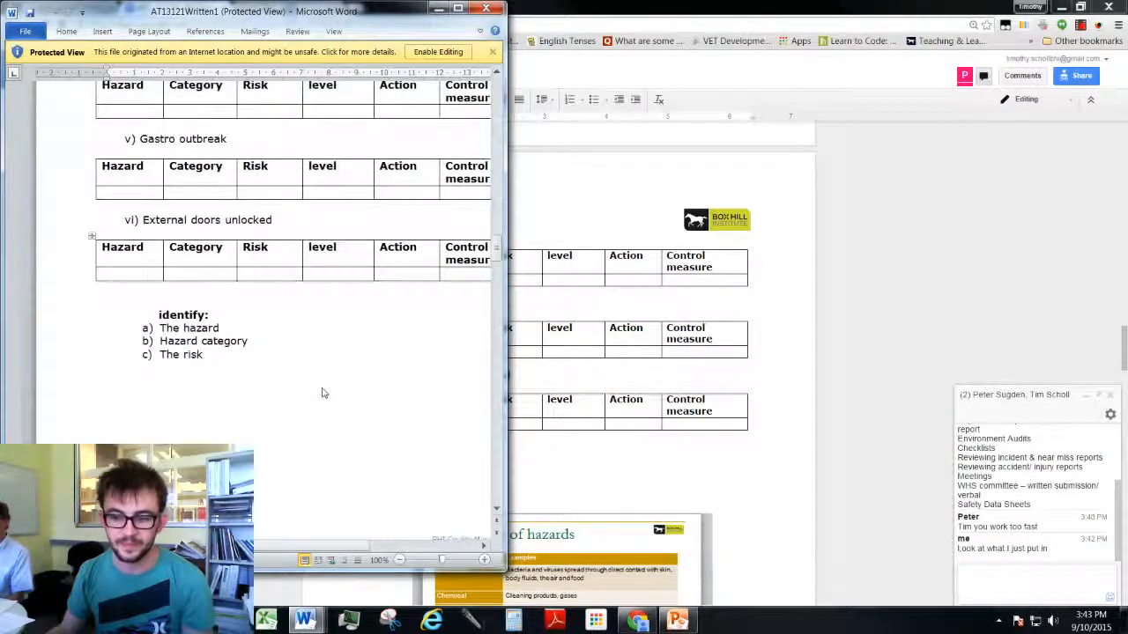
scroll(322, 388, down, 6)
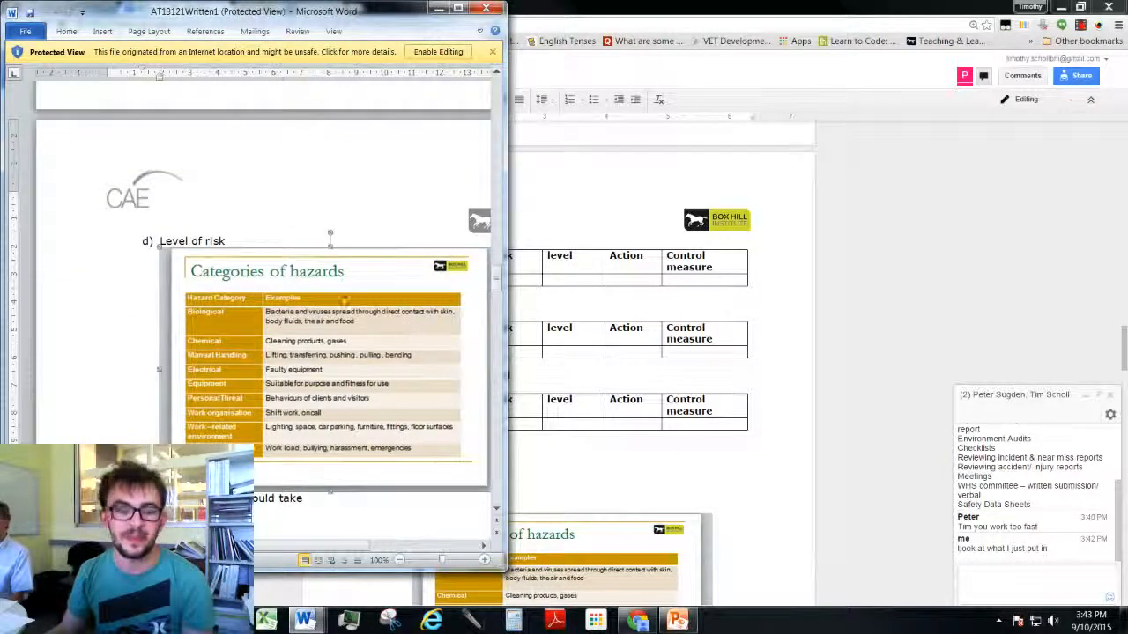
click(485, 8)
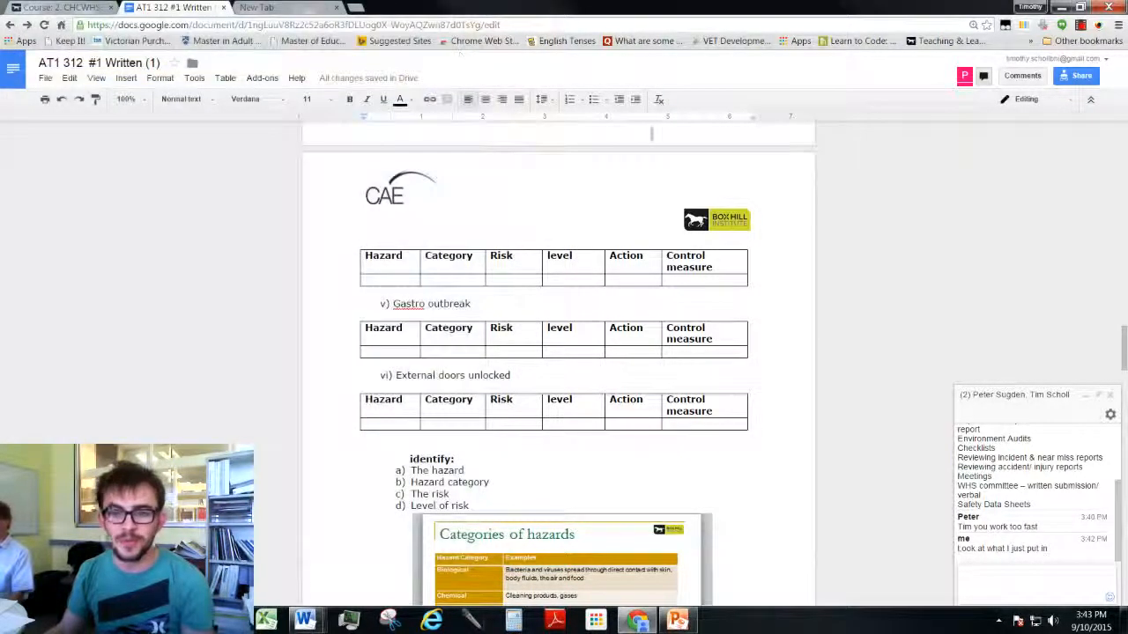
Scroll back up through the assessment document
scroll(642, 310, up, 15)
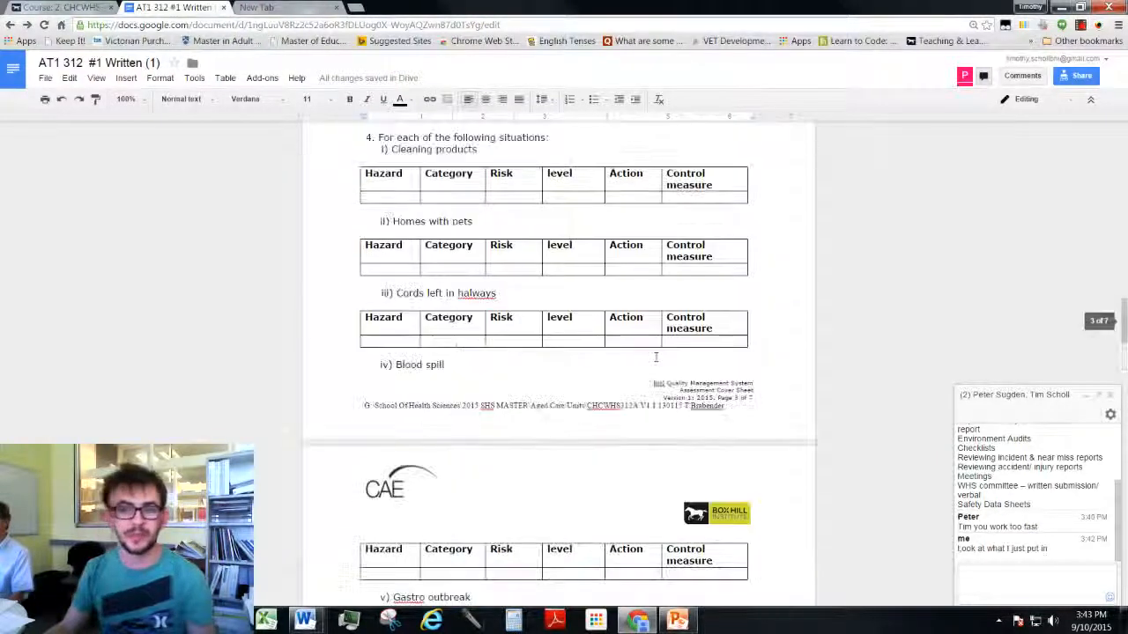
scroll(677, 388, up, 8)
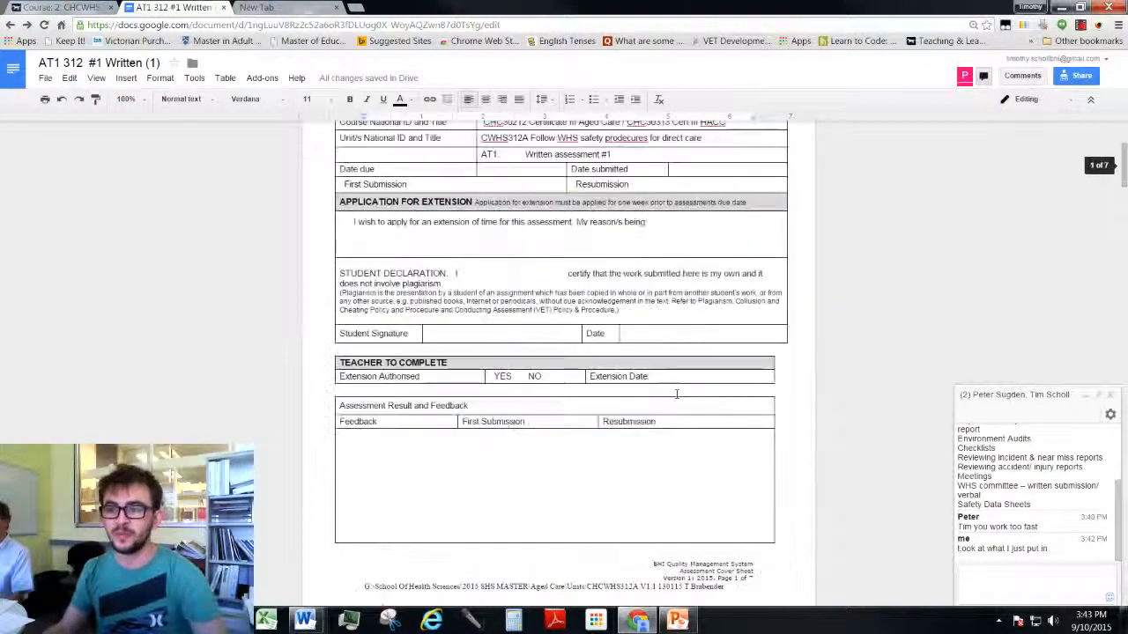